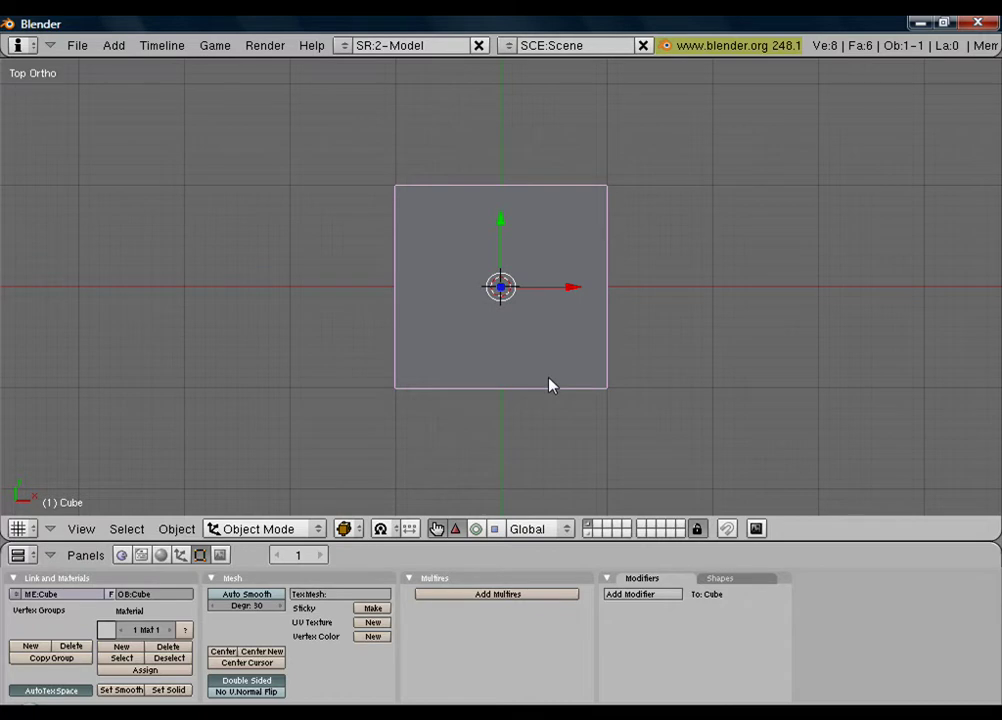
Erase the default cube from the scene
key(x)
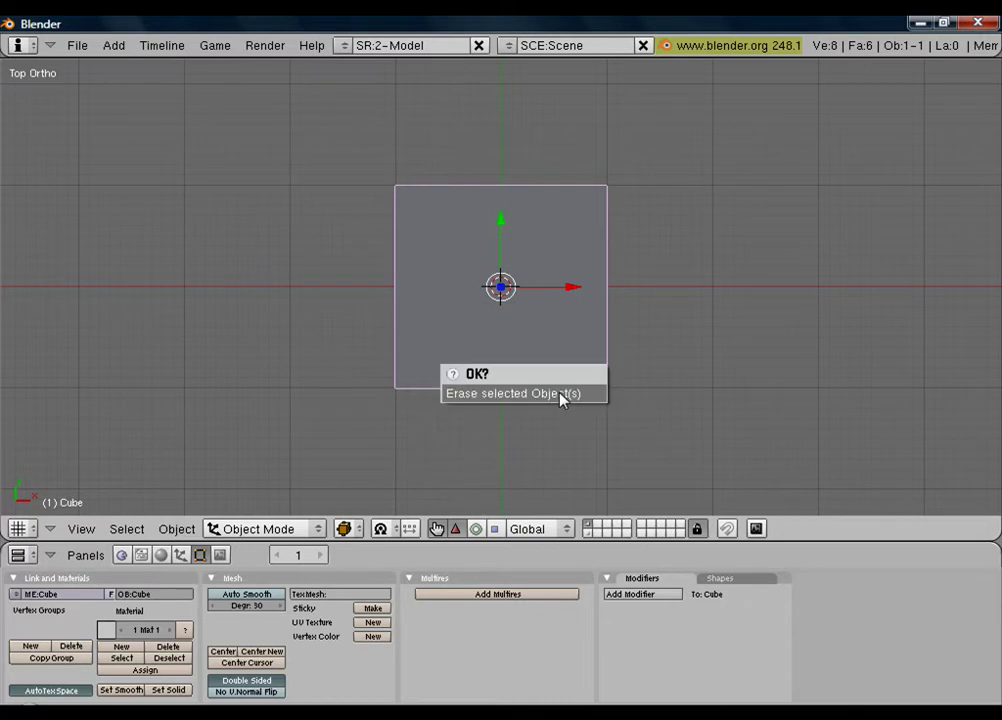
click(560, 393)
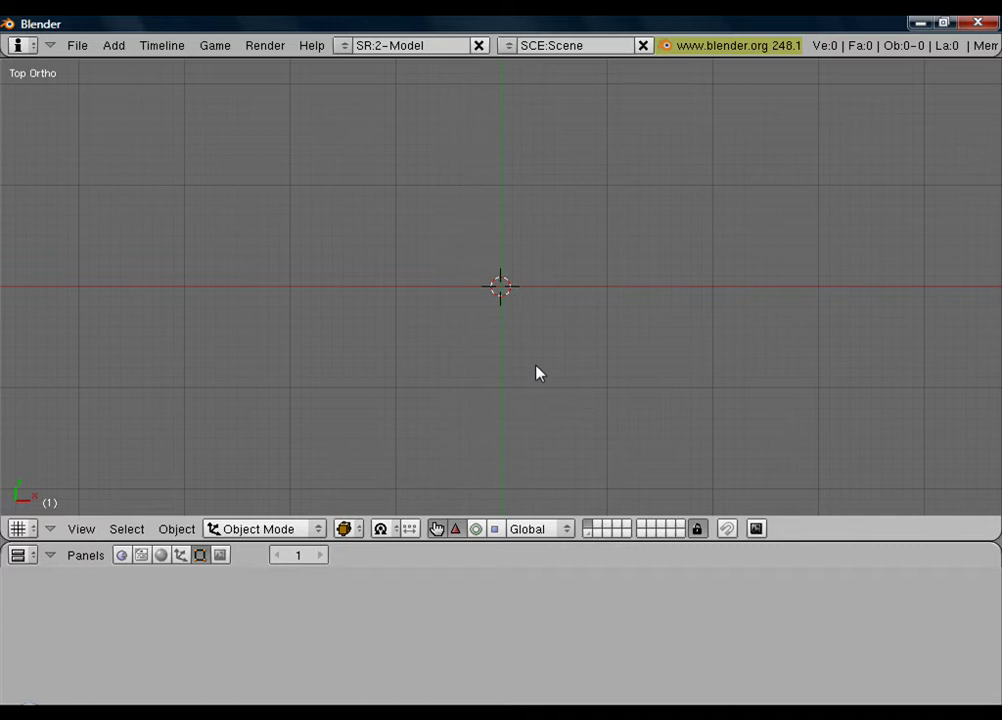
Add a Bezier Circle at the scene centre
key(space)
mouse_move(633, 366)
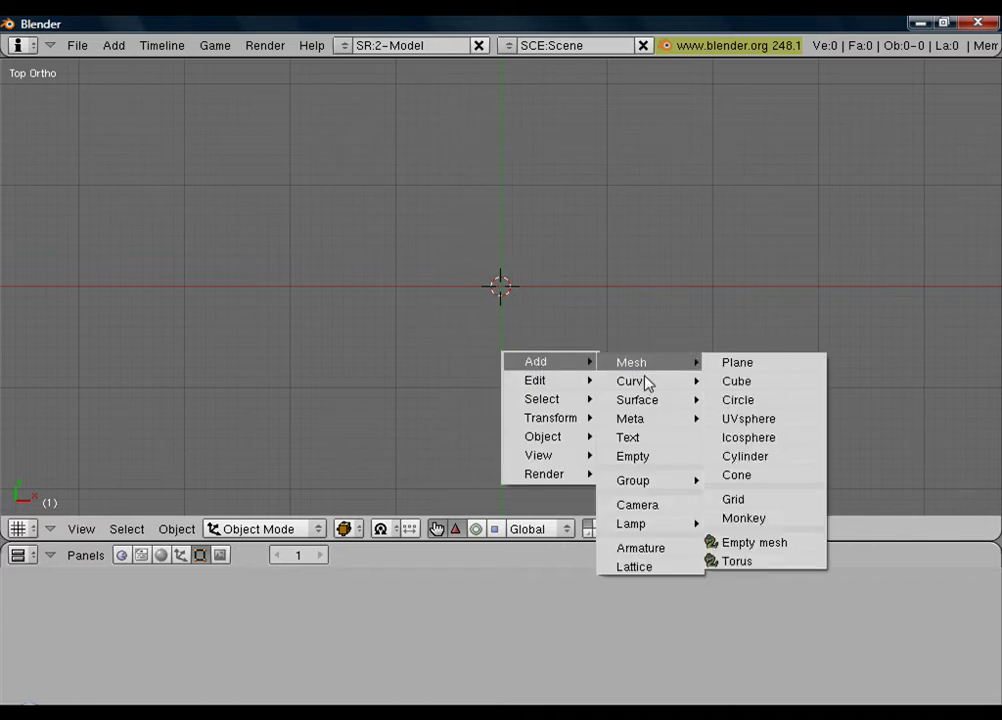
mouse_move(648, 385)
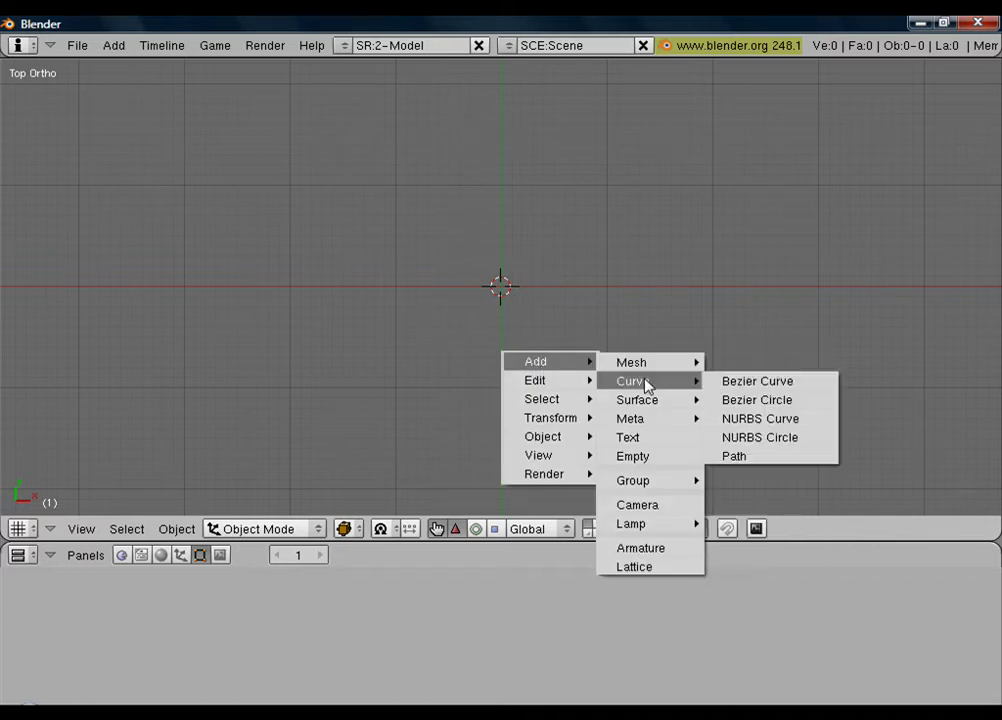
click(743, 400)
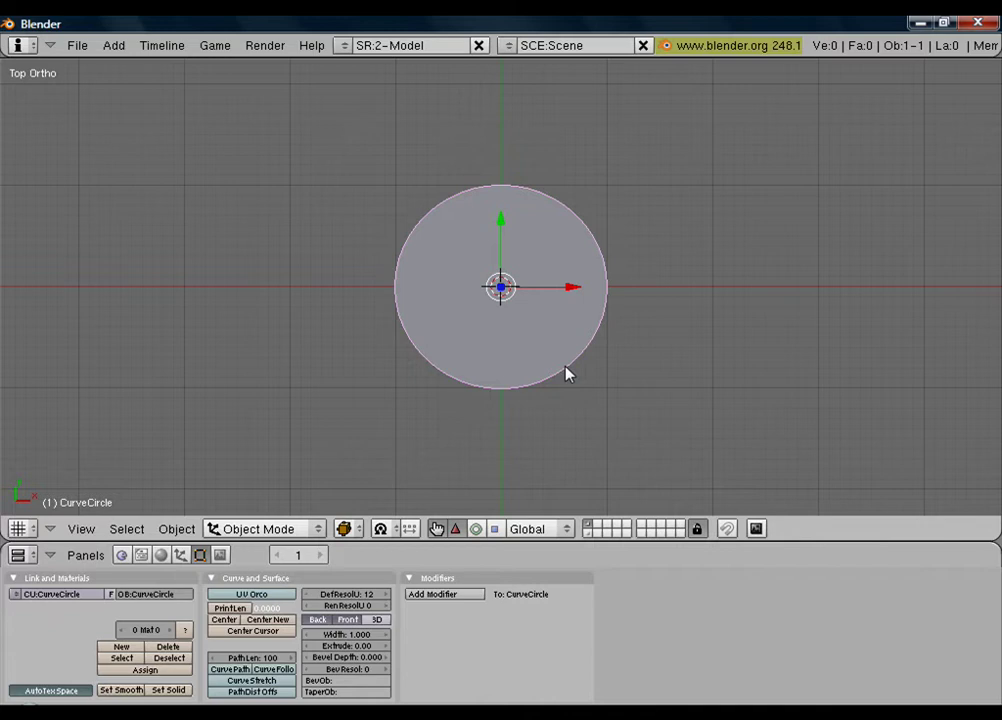
Duplicate the circle and move the copy to the right along X
key(shift+d)
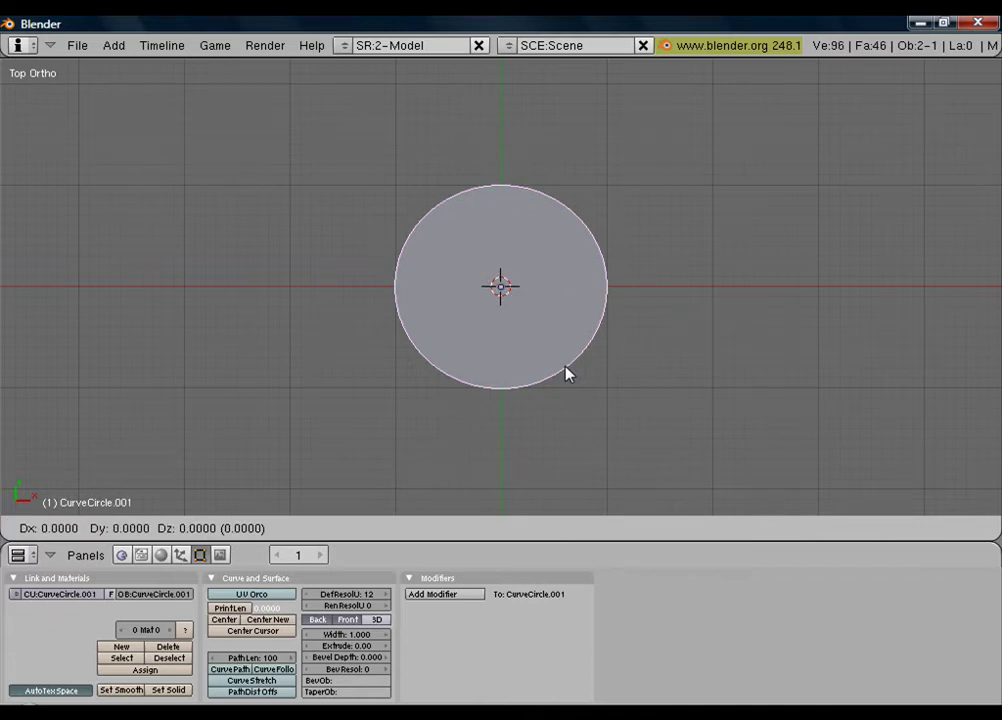
click(565, 373)
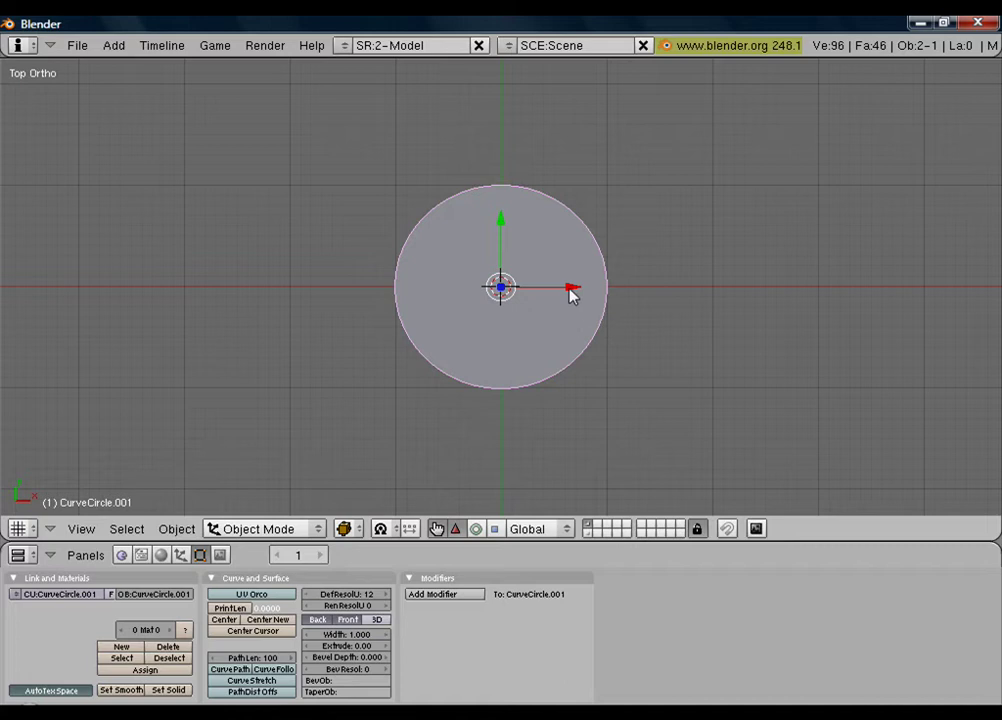
drag(573, 292, 810, 306)
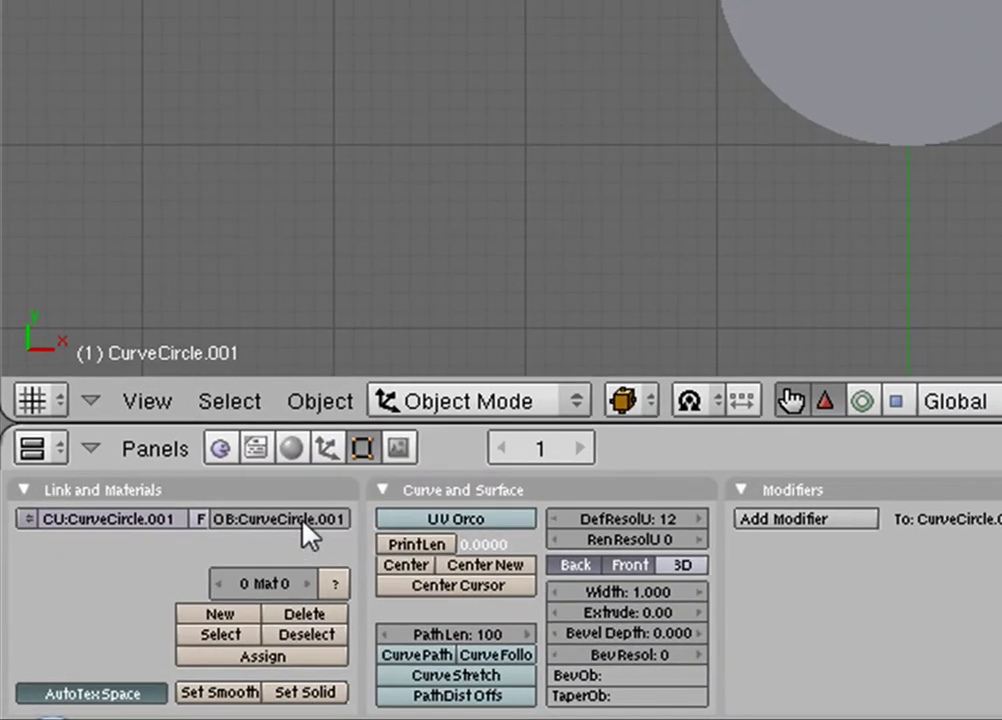
Rename the duplicate circle to 'cc'
click(167, 594)
text(cc)
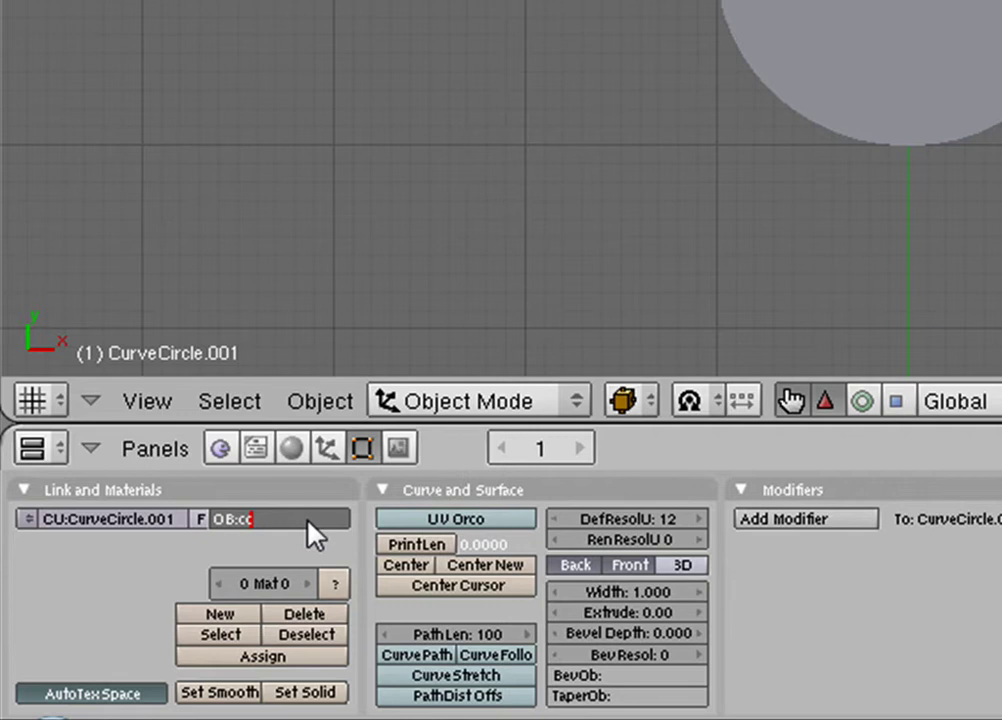
key(Return)
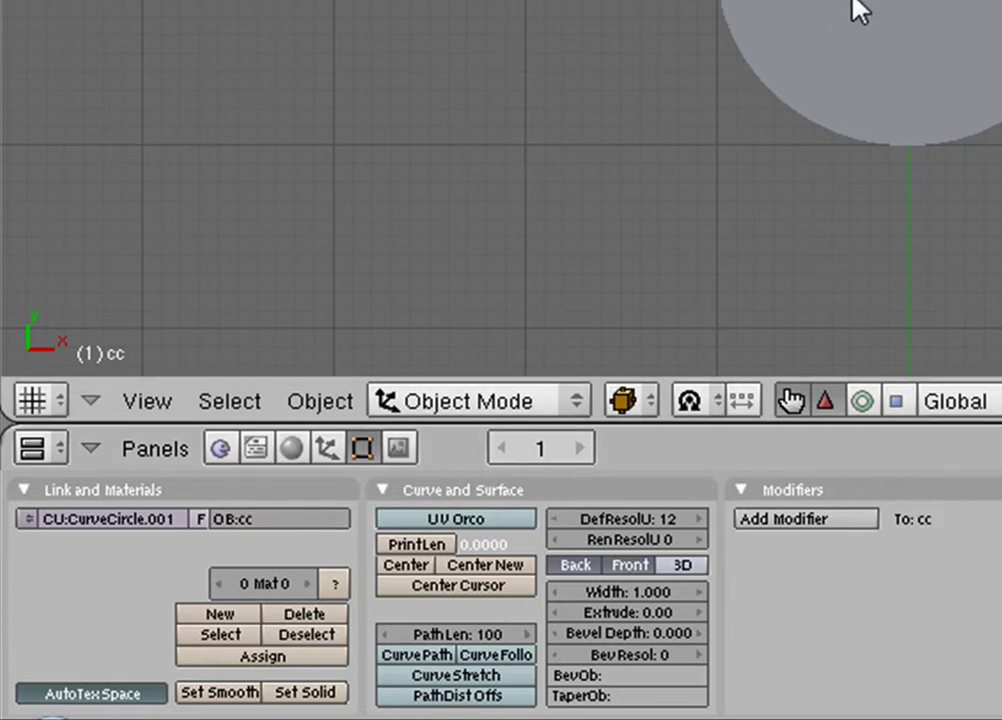
Rename the original circle to 'ring'
key(ctrl+z)
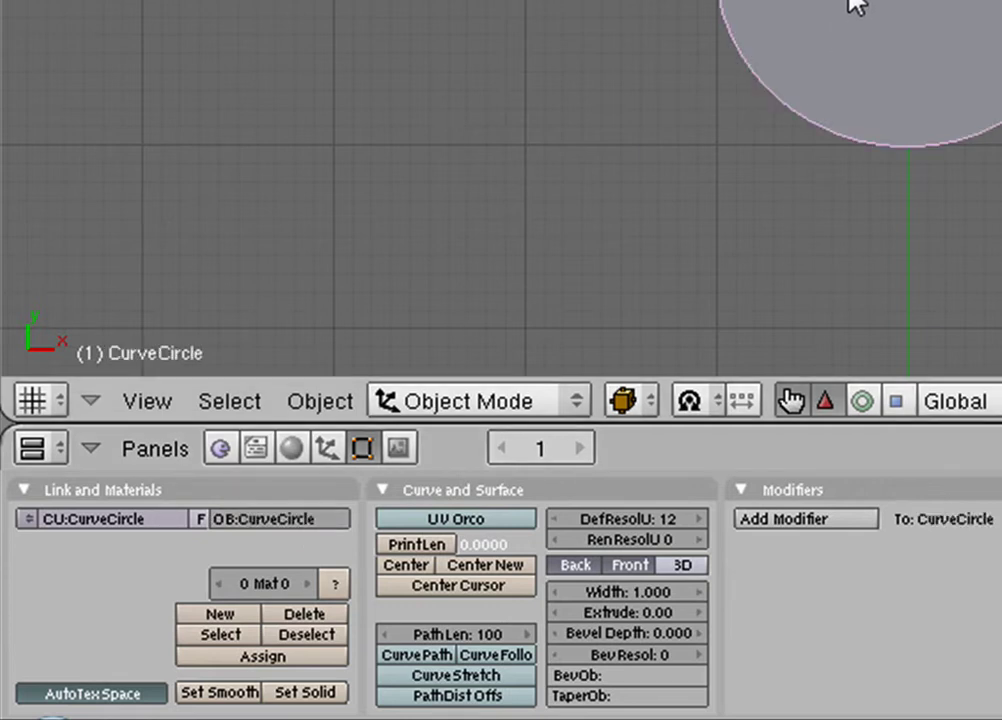
click(264, 520)
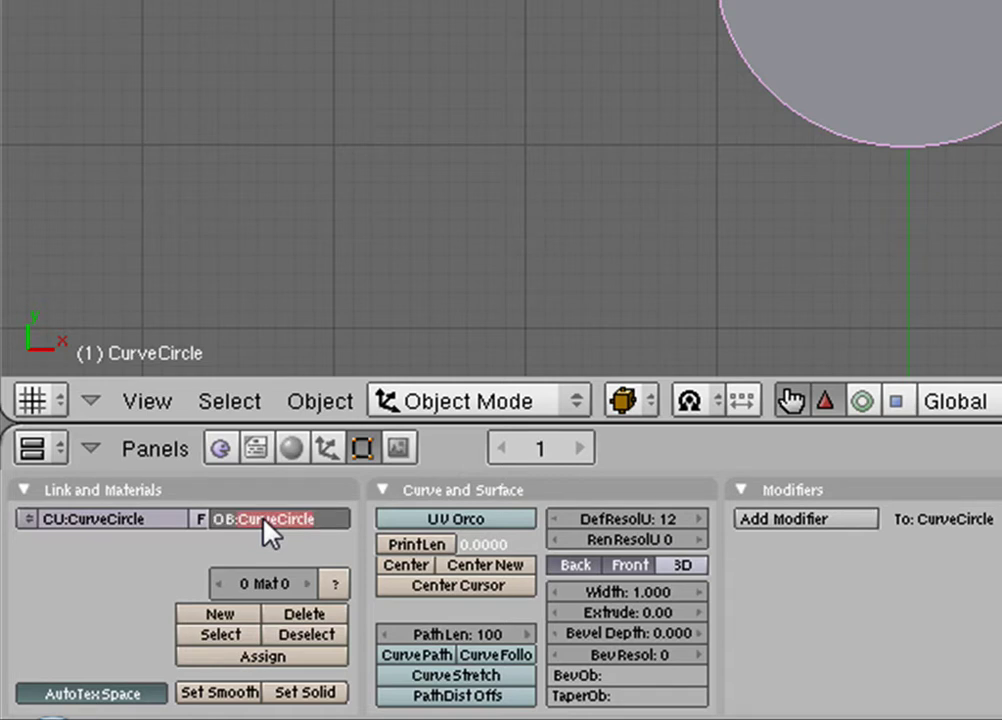
key(BackSpace)
key(Return)
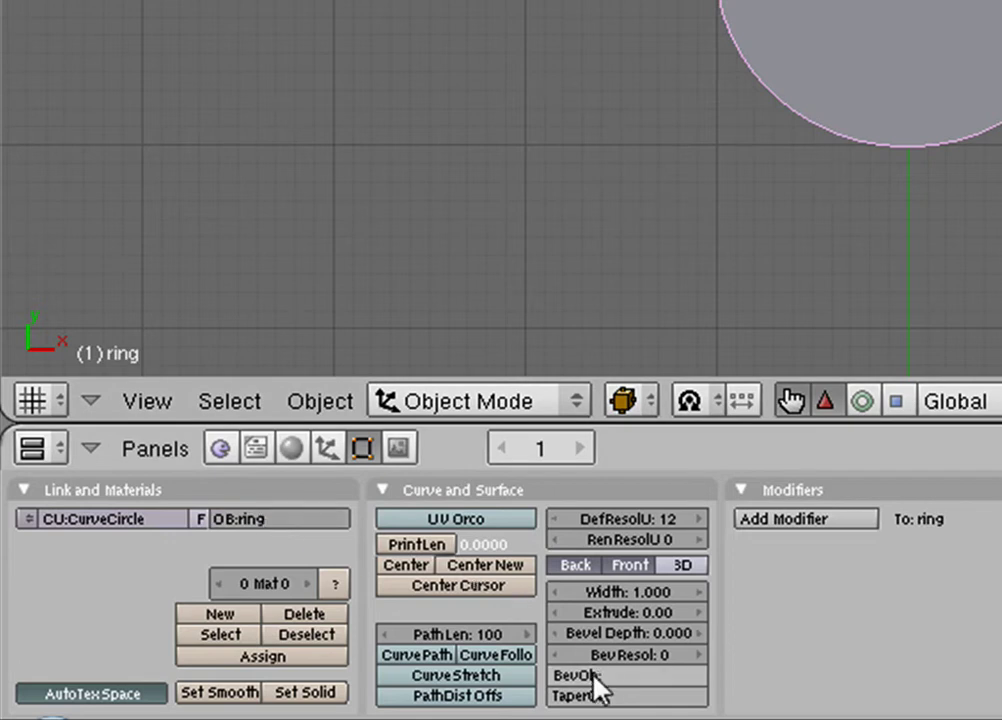
Set the ring curve's bevel object (BevOb) to cc for a torus profile
click(626, 674)
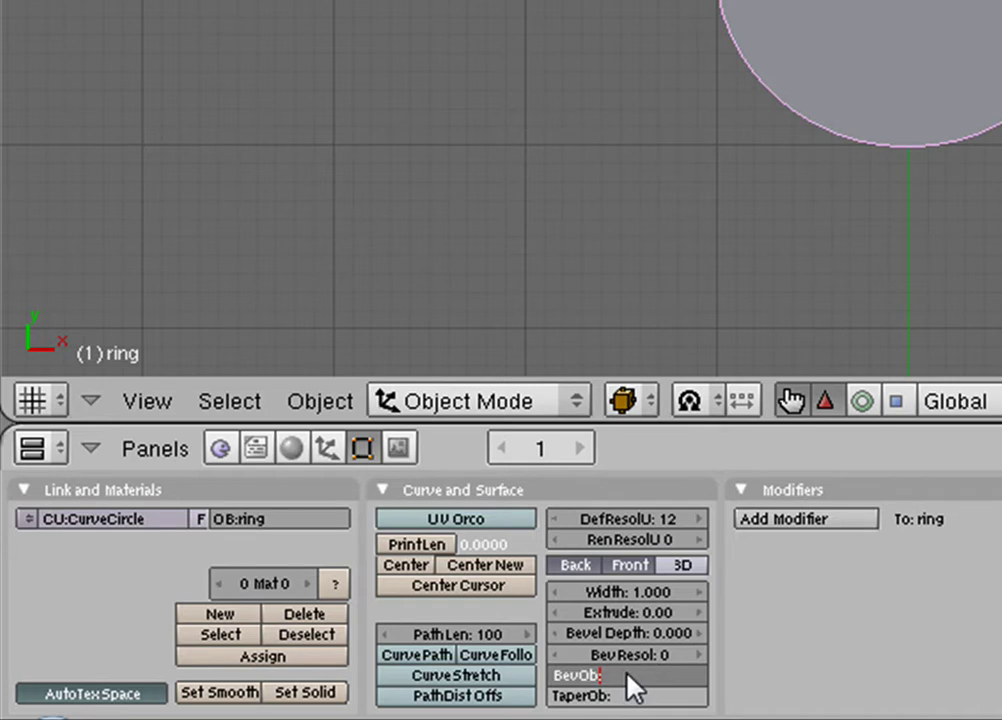
text(cc)
key(Return)
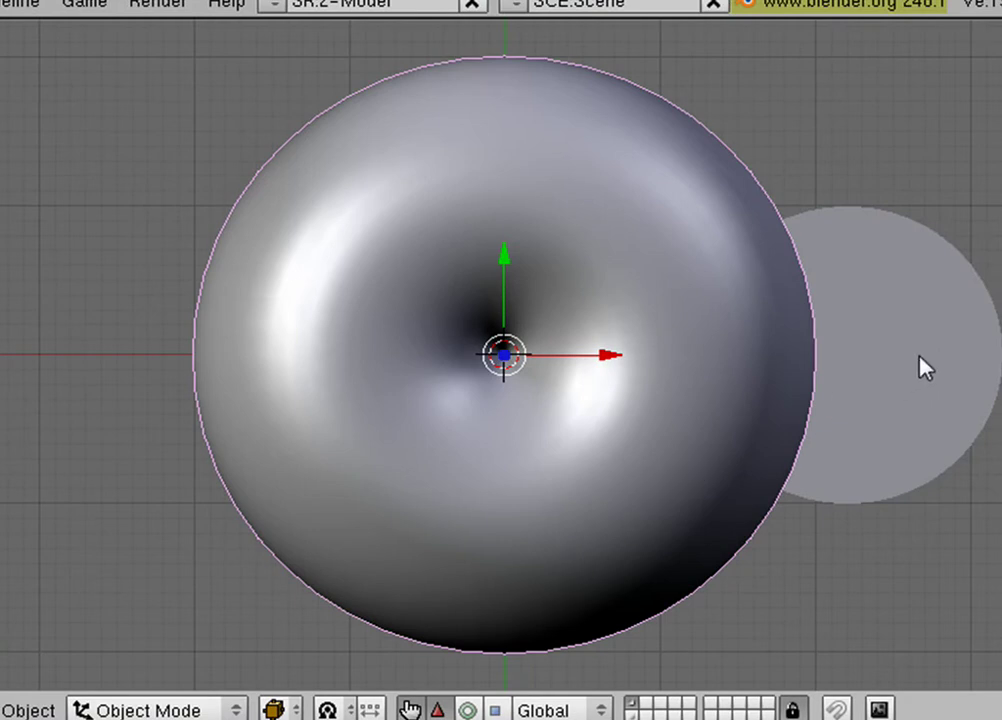
Select the cc profile circle and scale it to 0.1
right_click(921, 360)
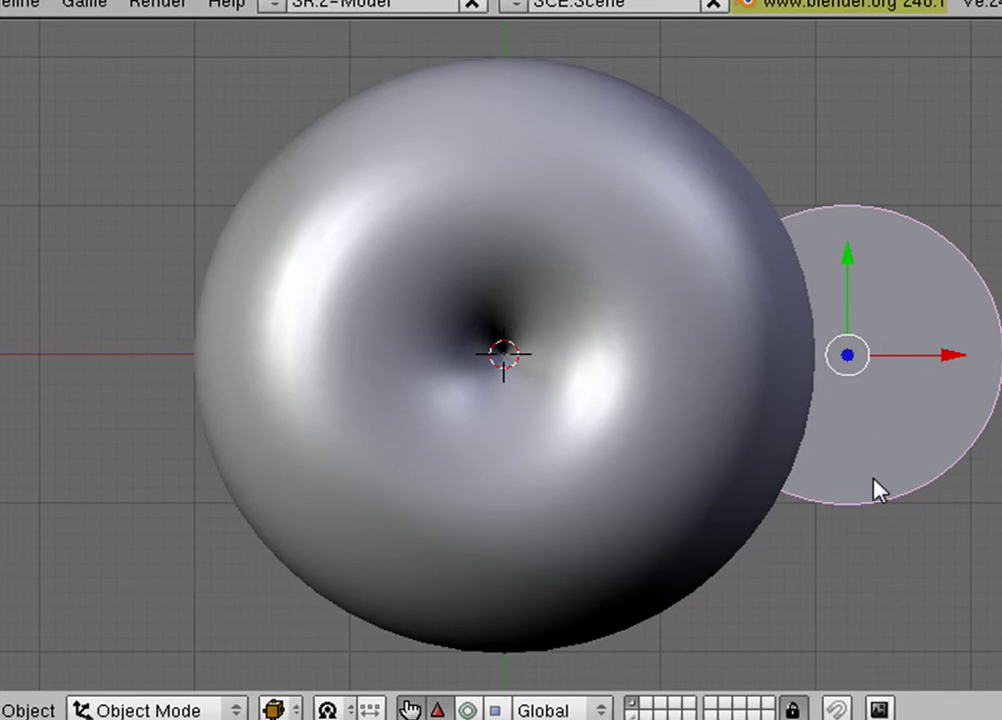
key(s)
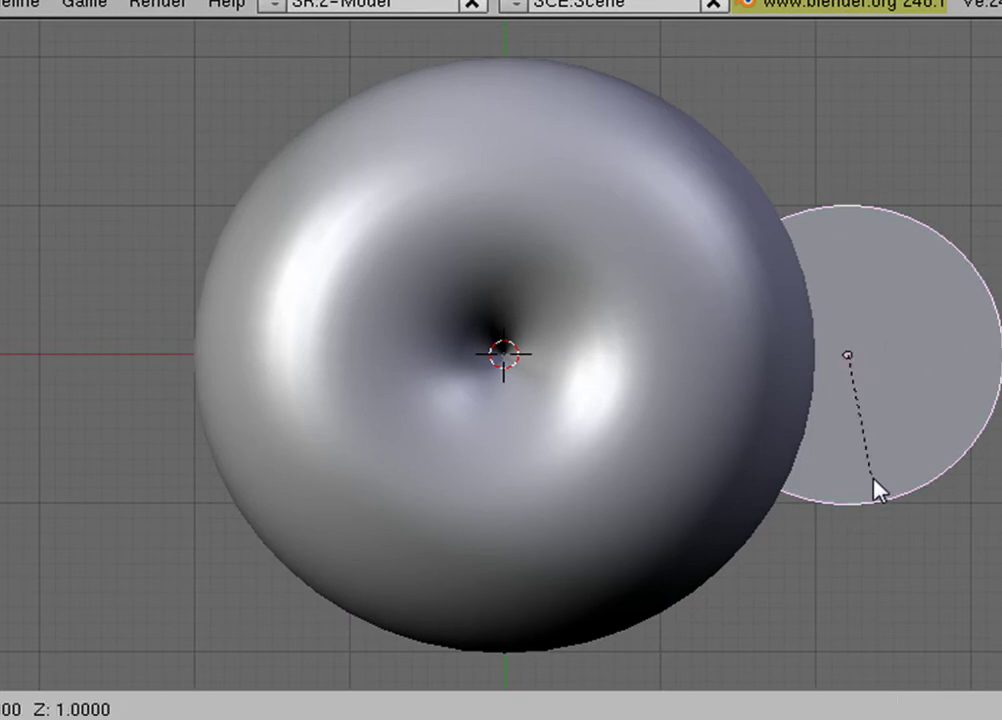
text(0.1|)
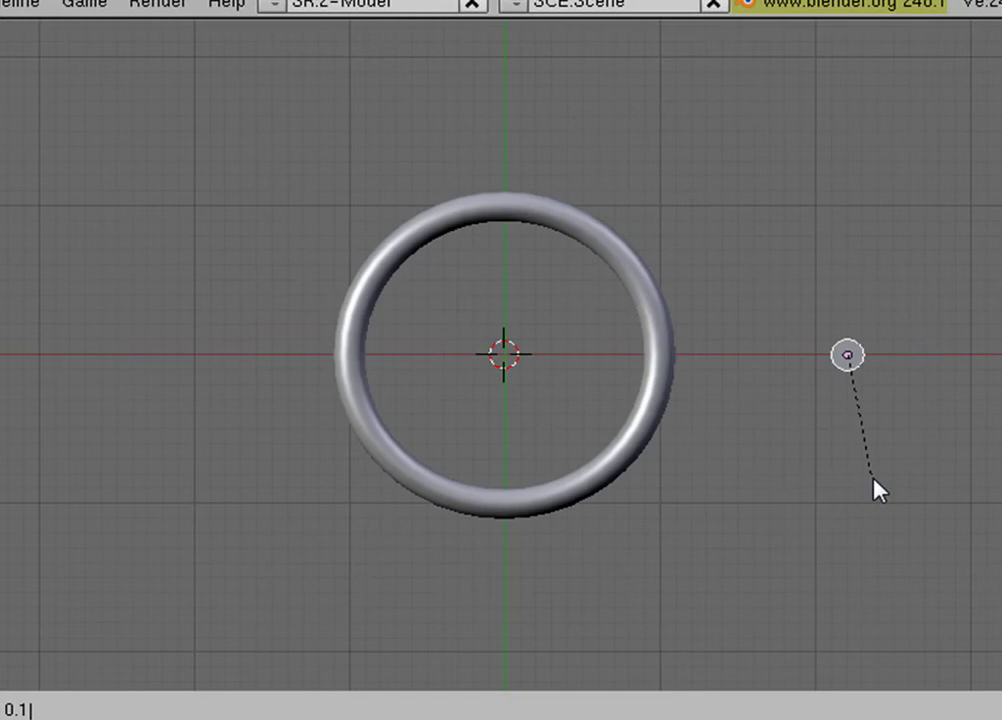
key(Return)
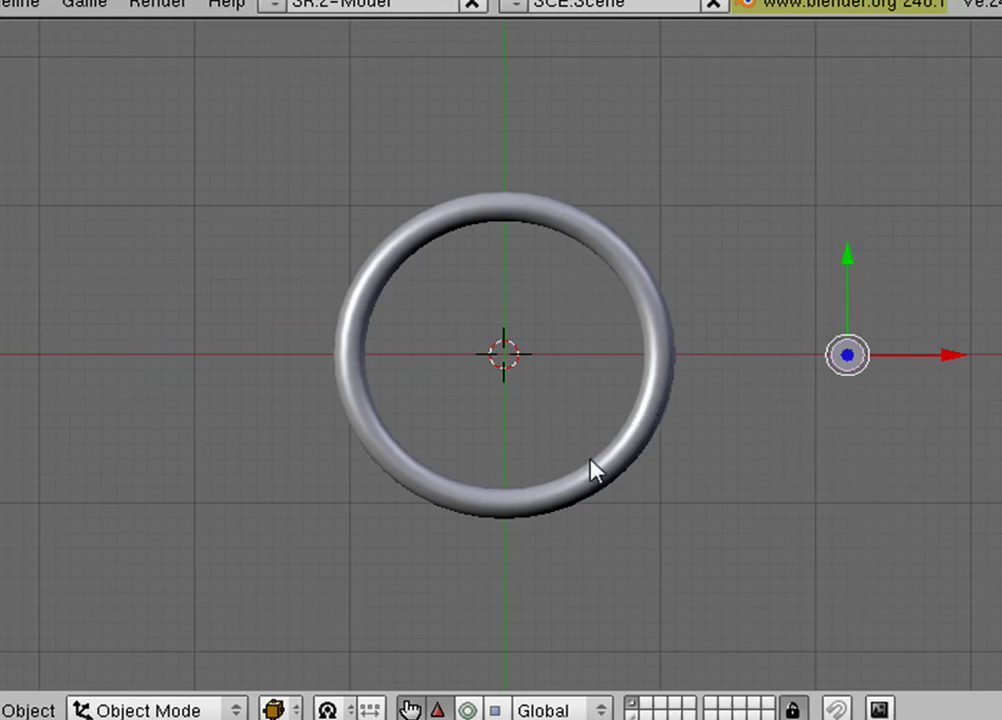
Convert the ring curve into a mesh
right_click(507, 513)
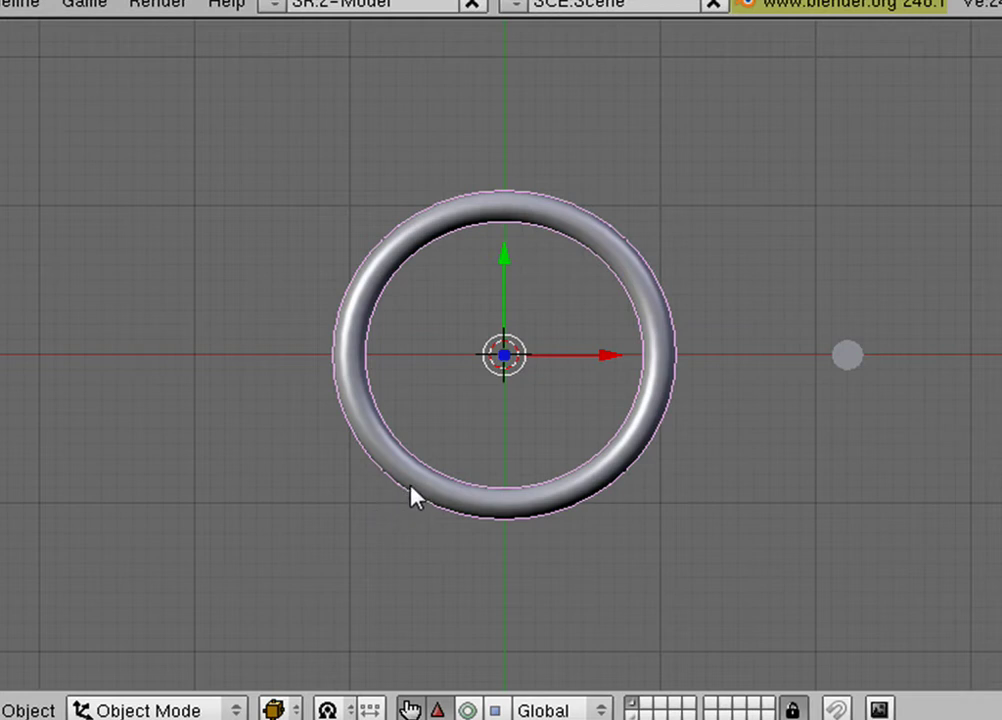
click(30, 710)
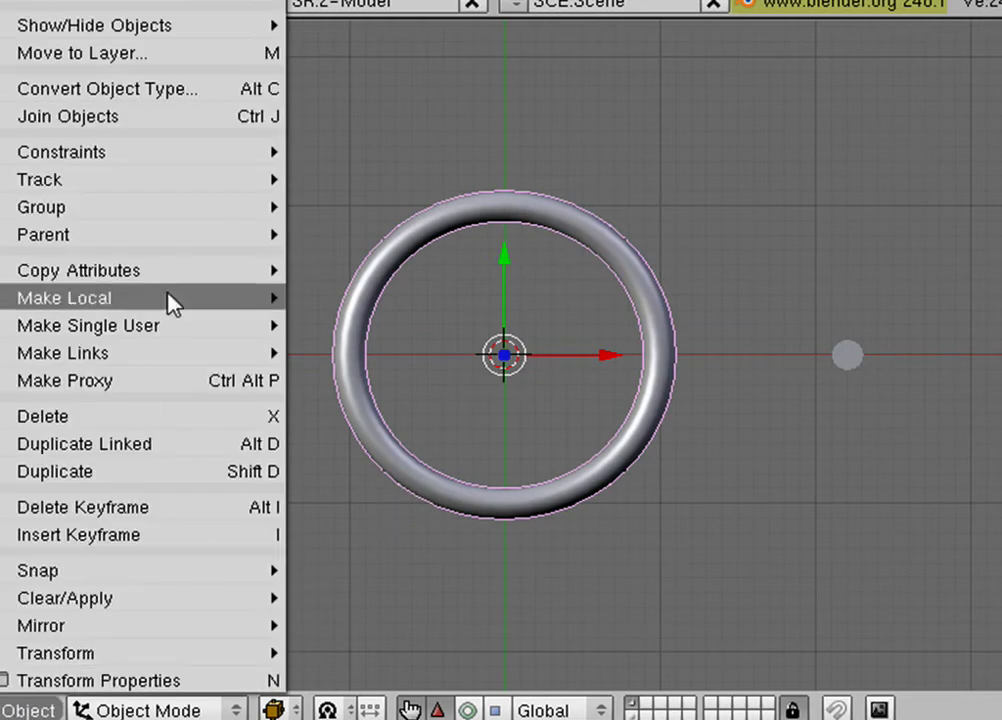
click(175, 100)
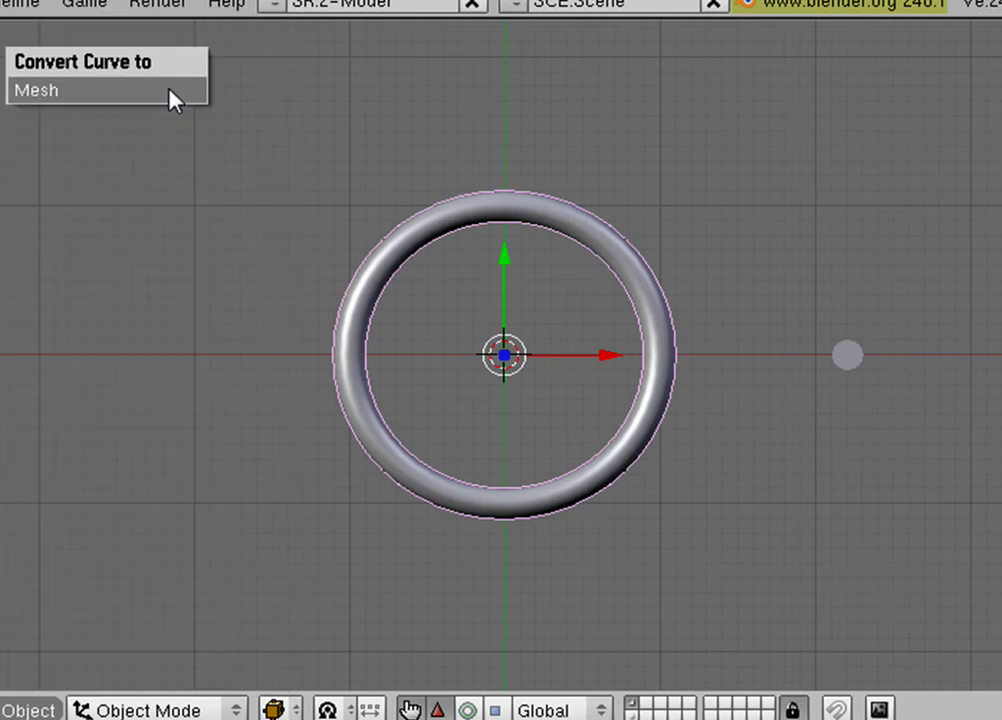
click(175, 100)
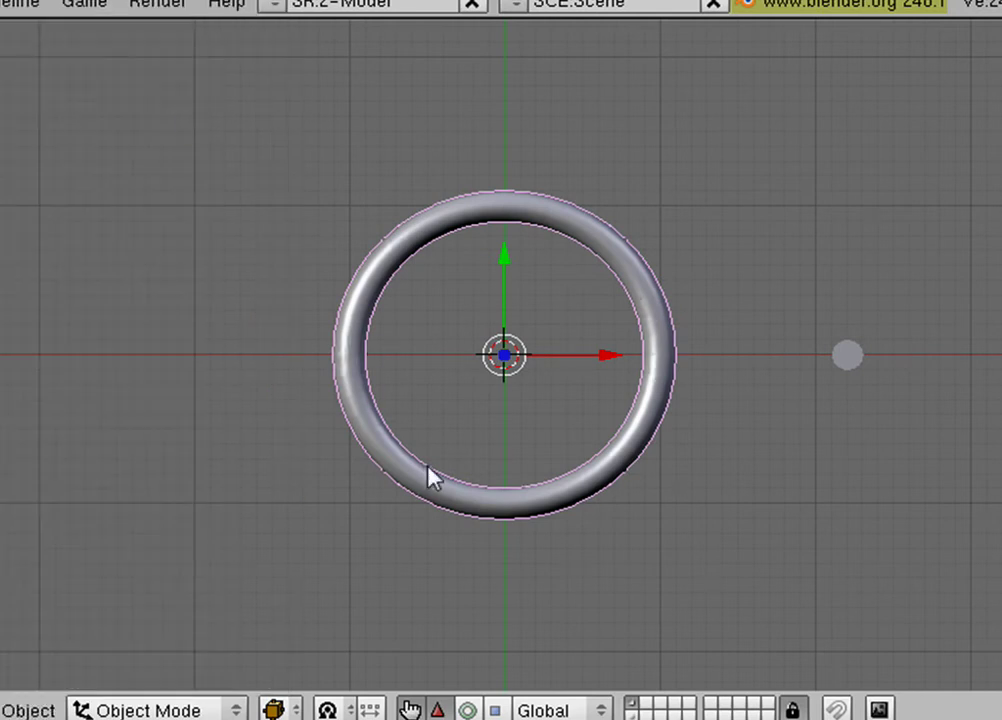
Erase the small cc profile circle
right_click(847, 356)
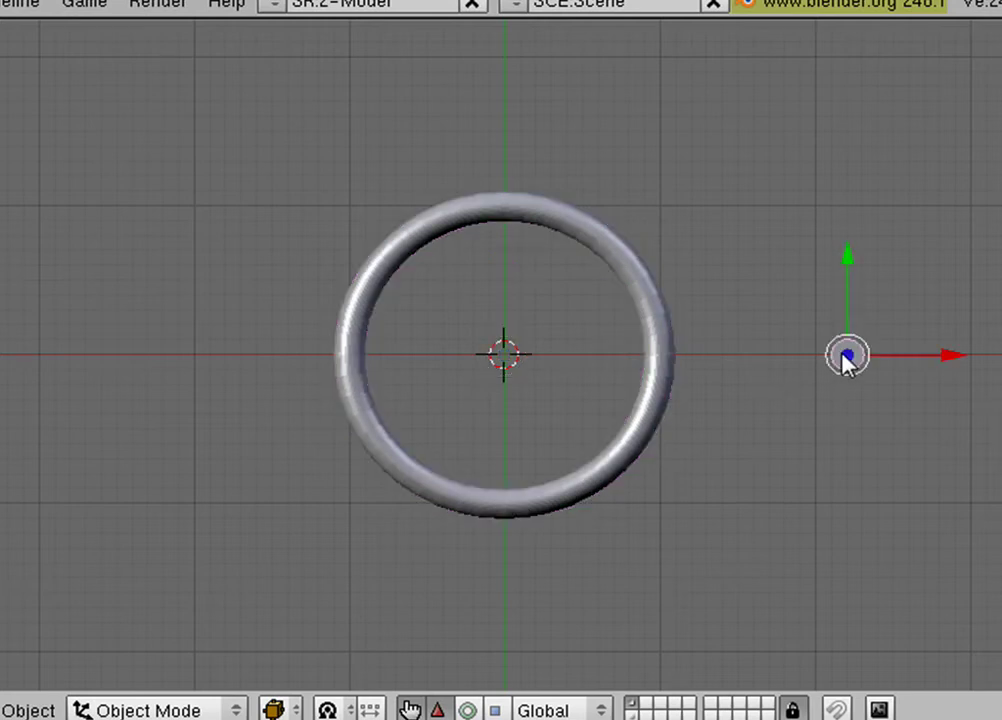
key(x)
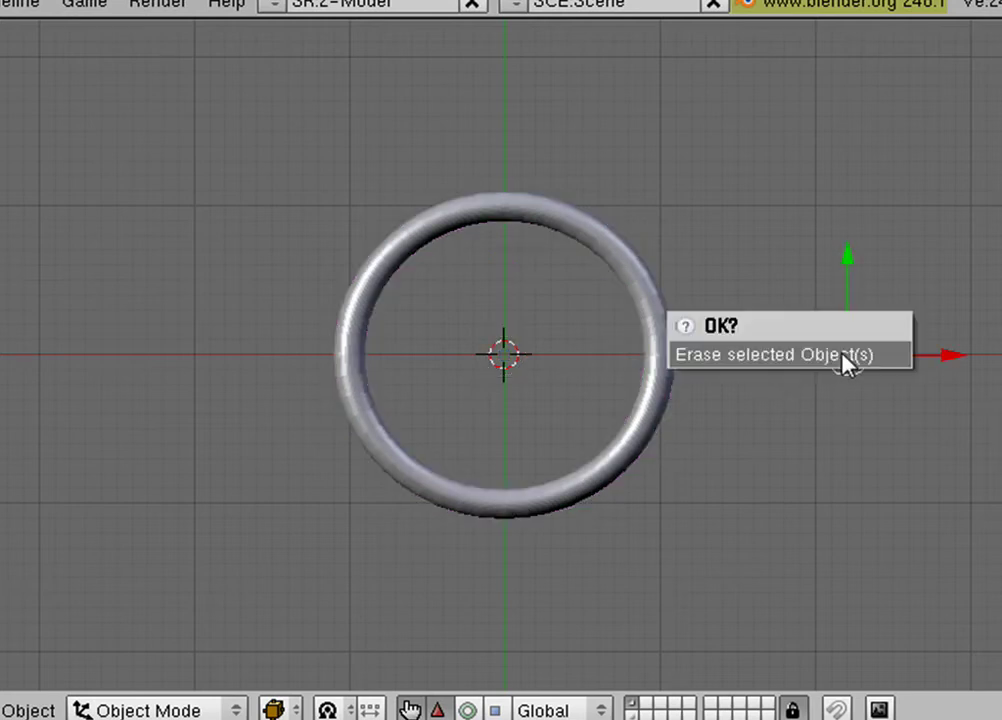
click(847, 356)
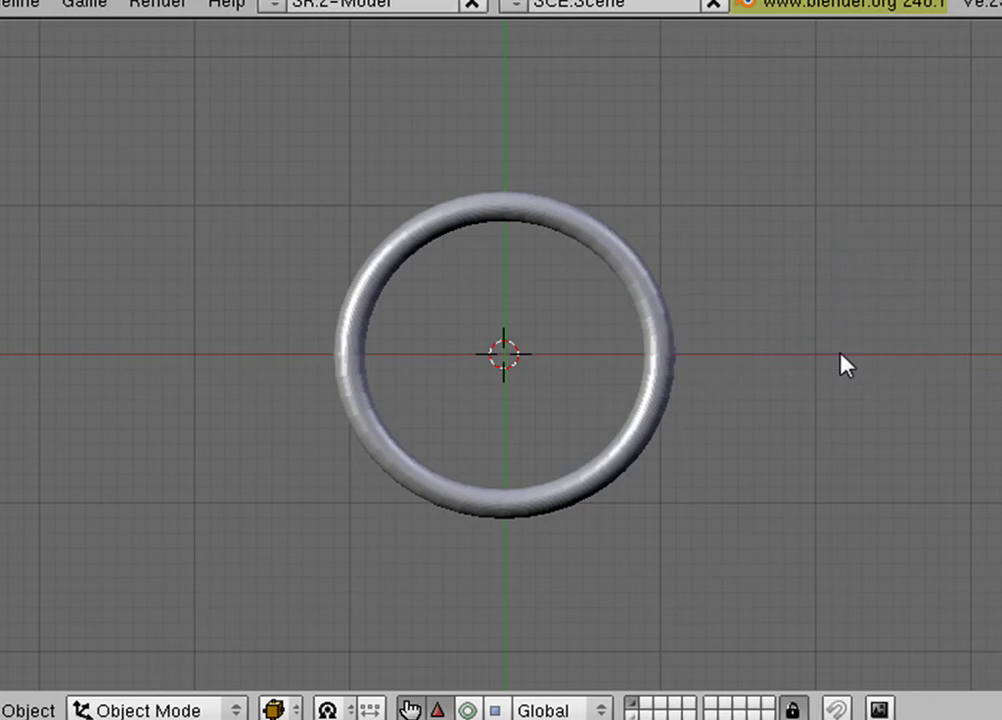
right_click(499, 505)
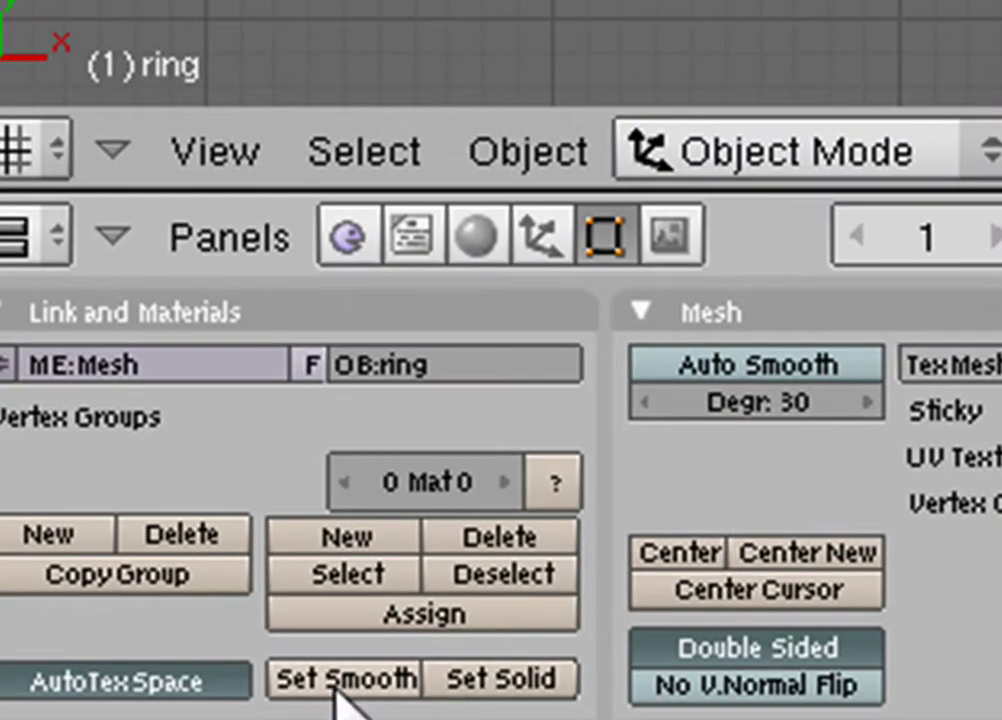
click(350, 682)
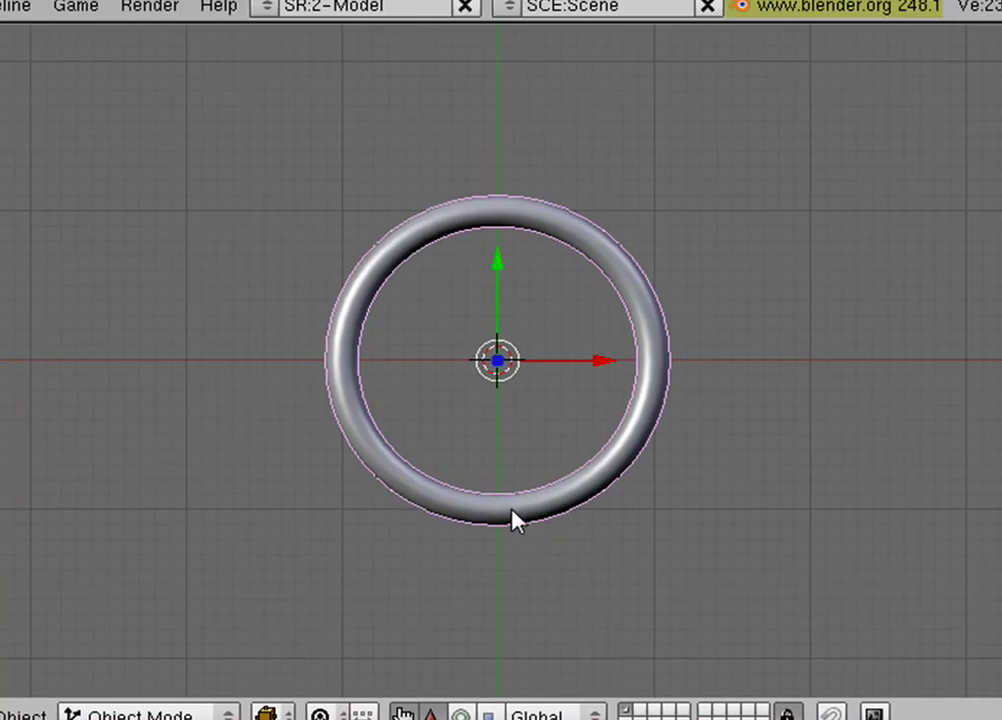
scroll(511, 520, down, 6)
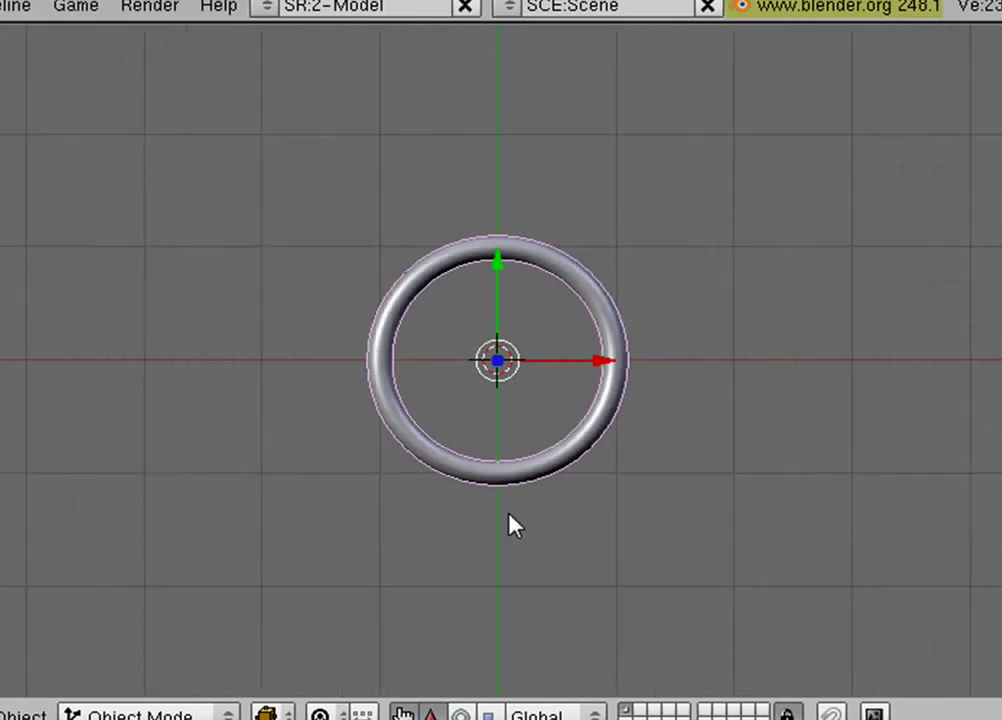
scroll(511, 528, down, 4)
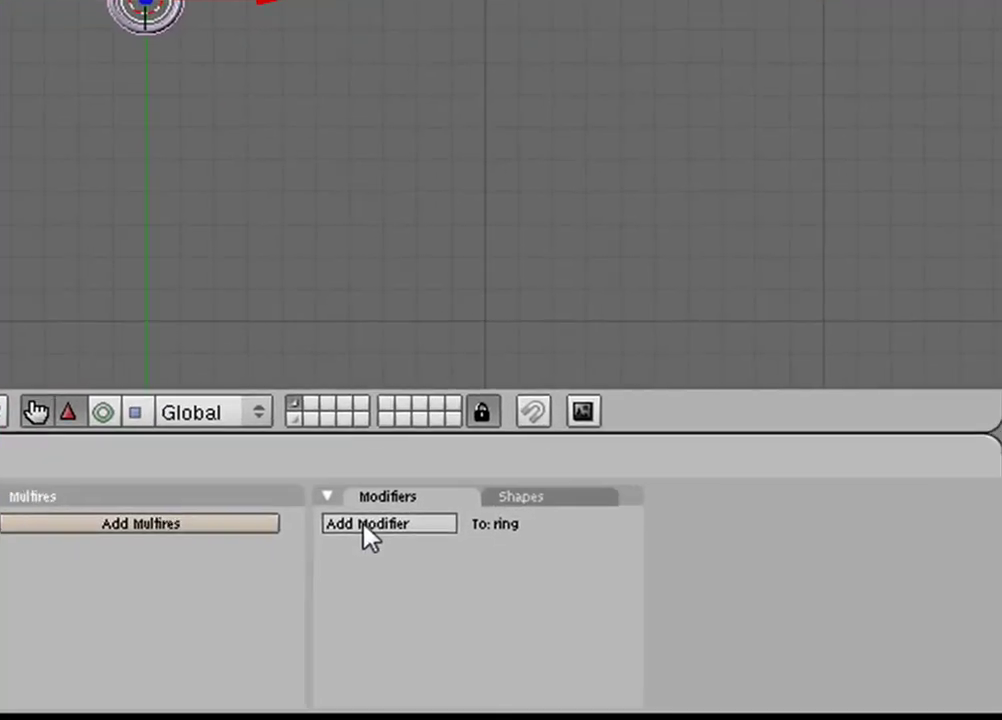
Add an Array modifier to the ring with Count 6, then collapse it
click(369, 532)
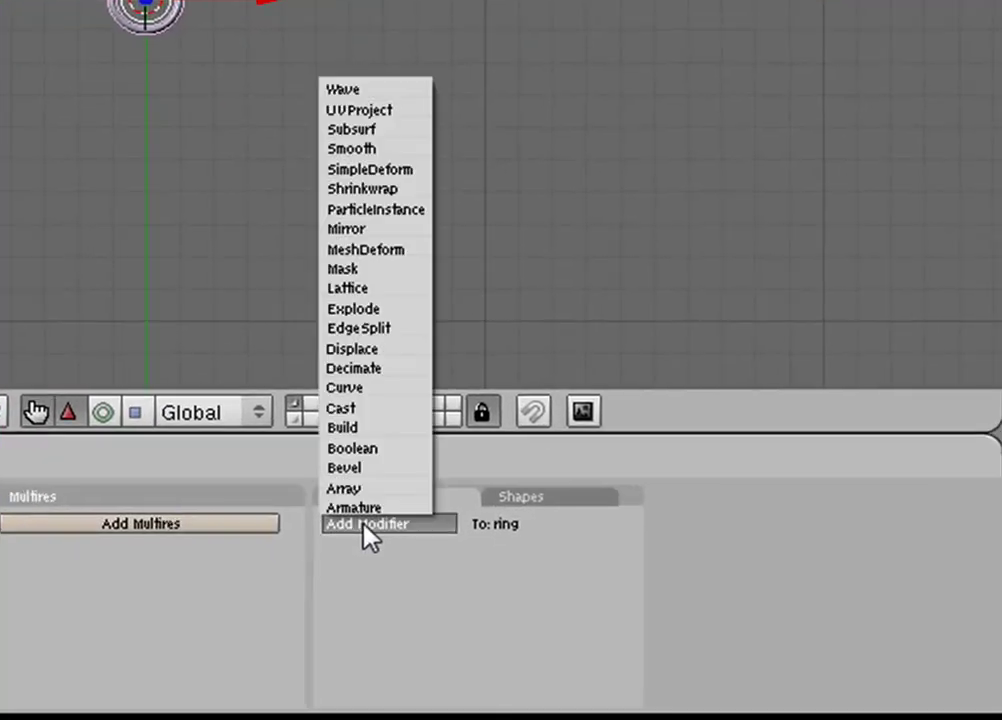
click(350, 489)
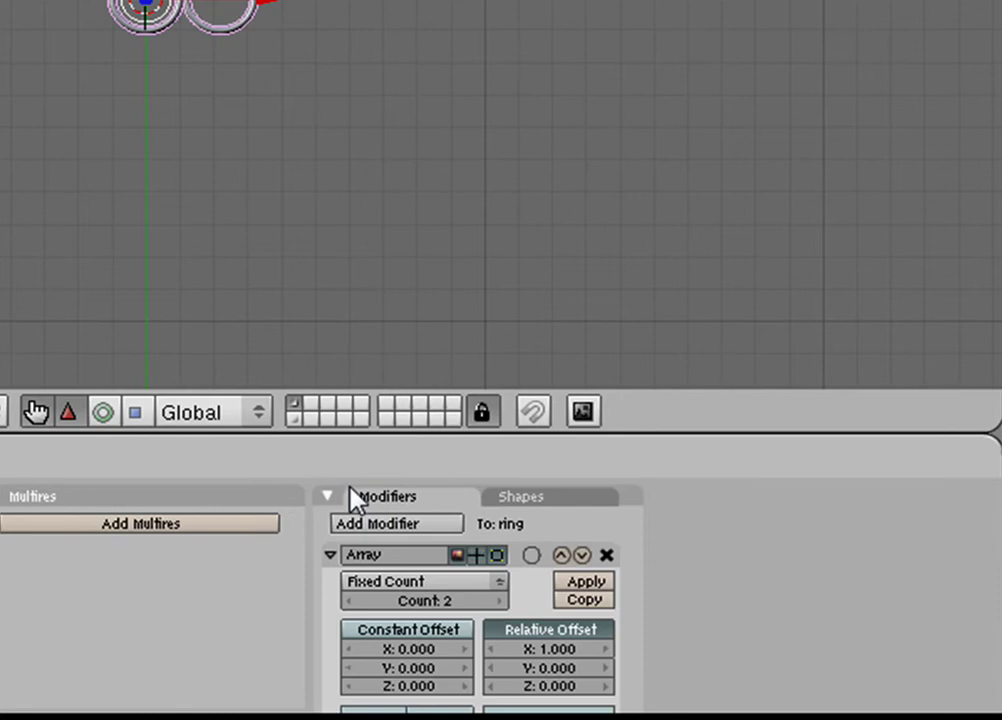
click(500, 601)
click(500, 601)
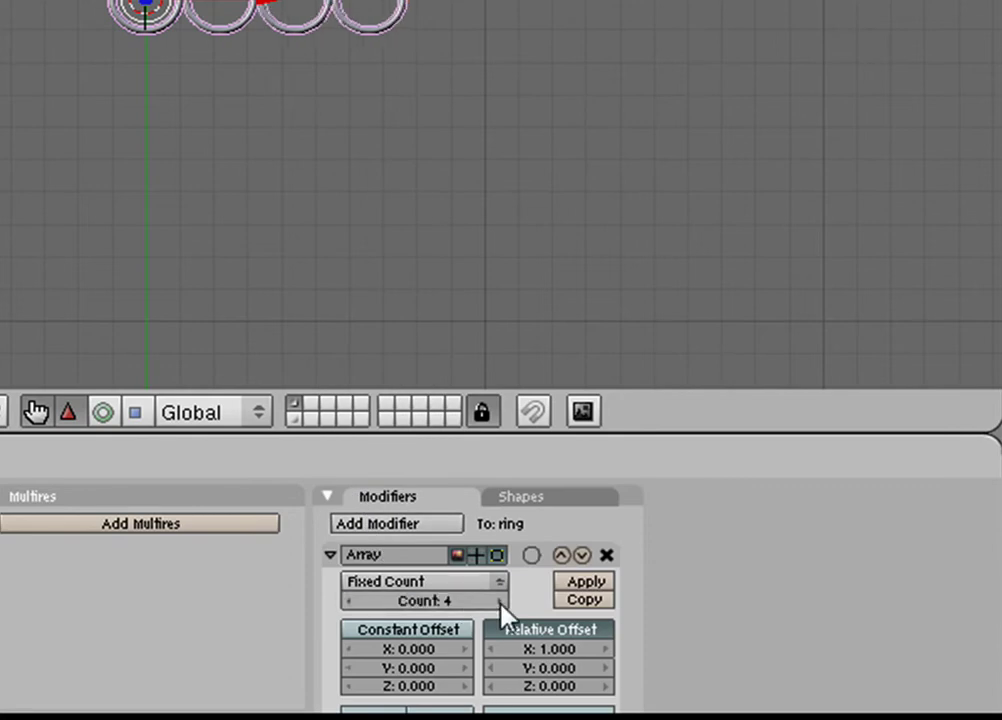
click(500, 601)
click(500, 601)
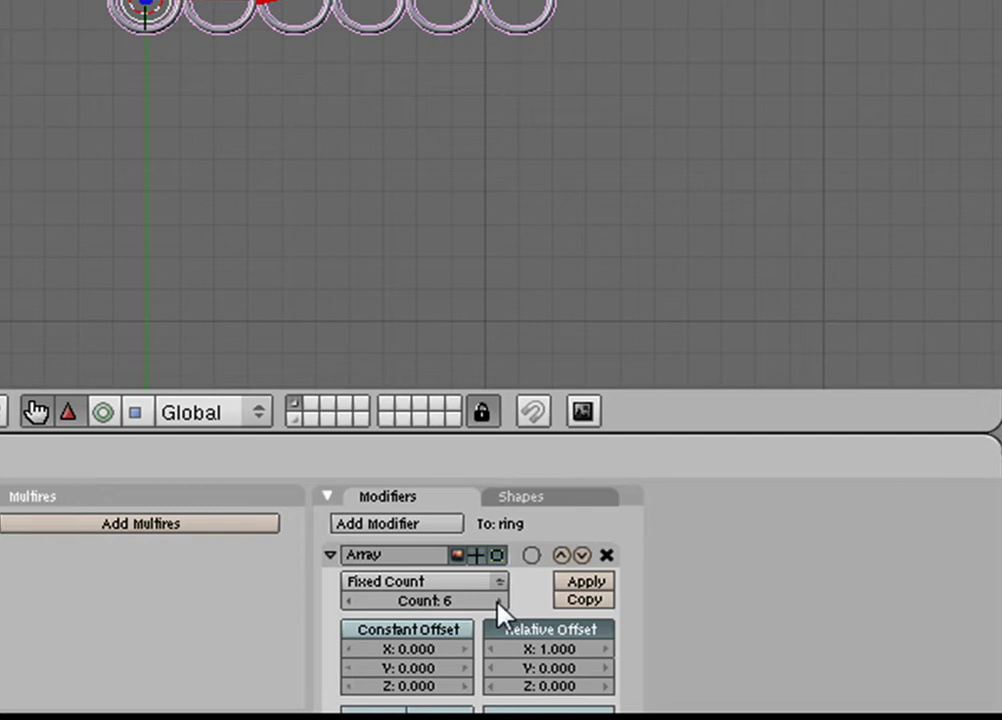
click(329, 555)
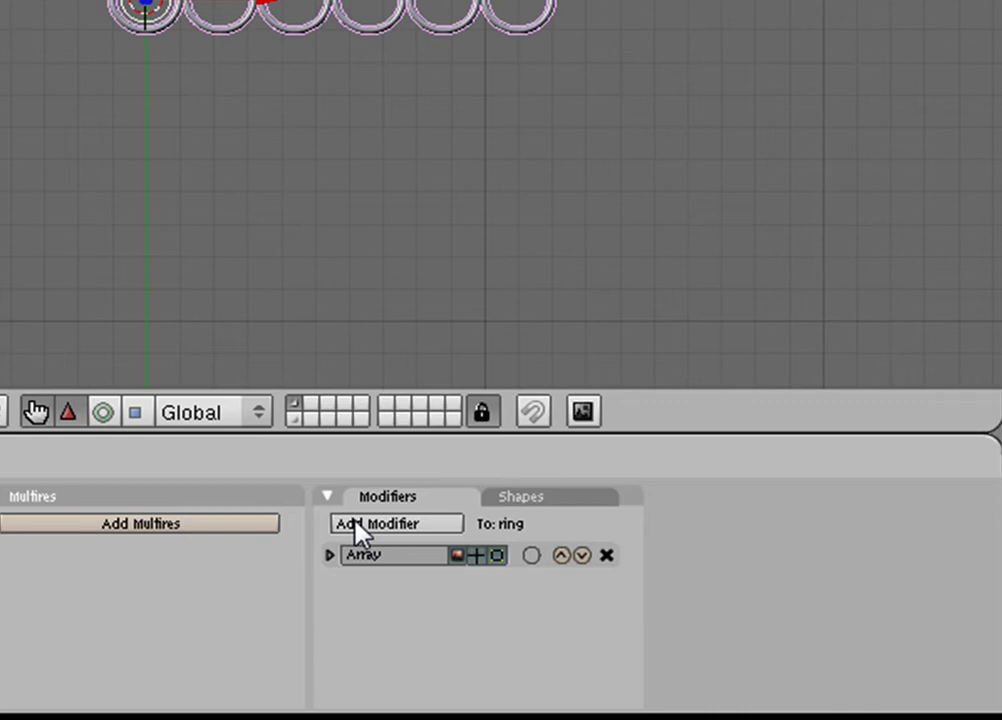
Add a second Array modifier with relative offset X 0 and Y -1
click(360, 525)
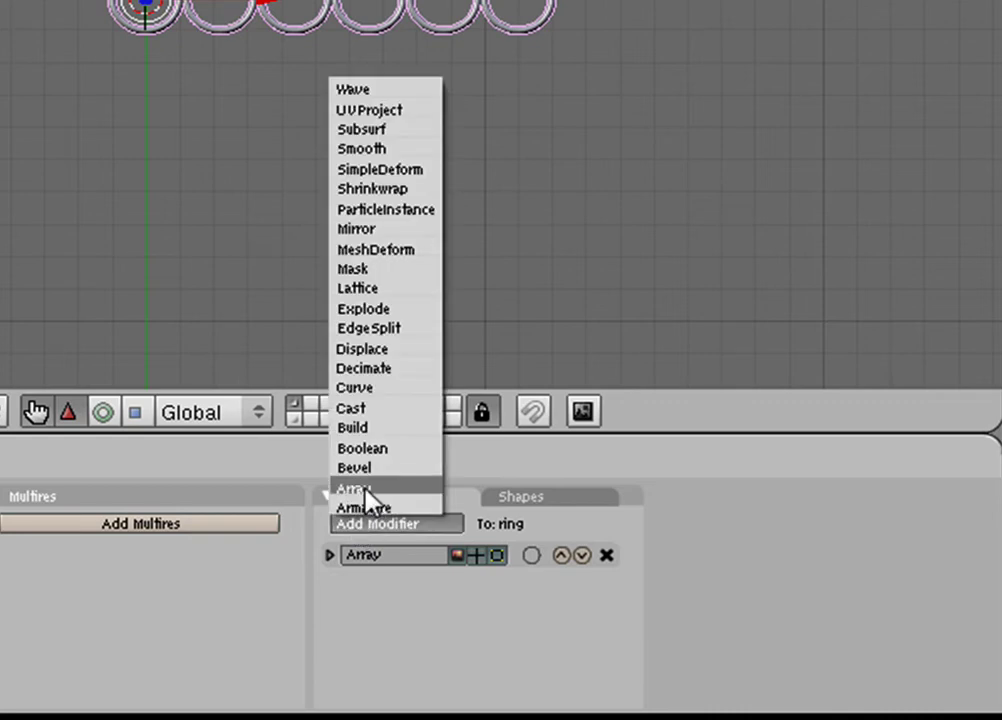
click(365, 490)
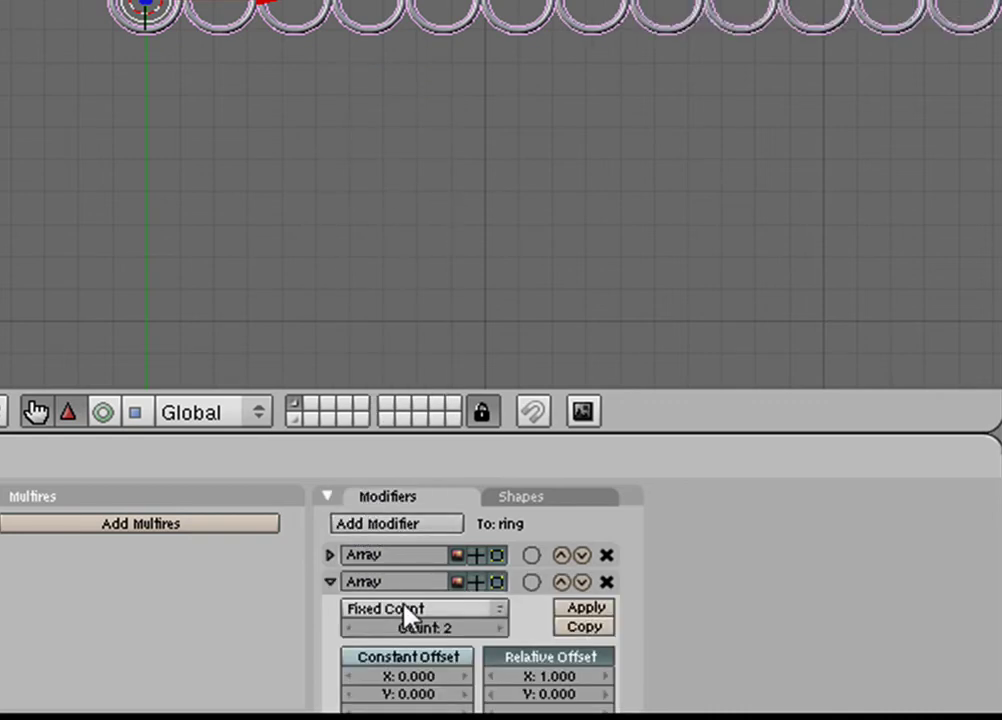
click(545, 680)
text(0)
key(Return)
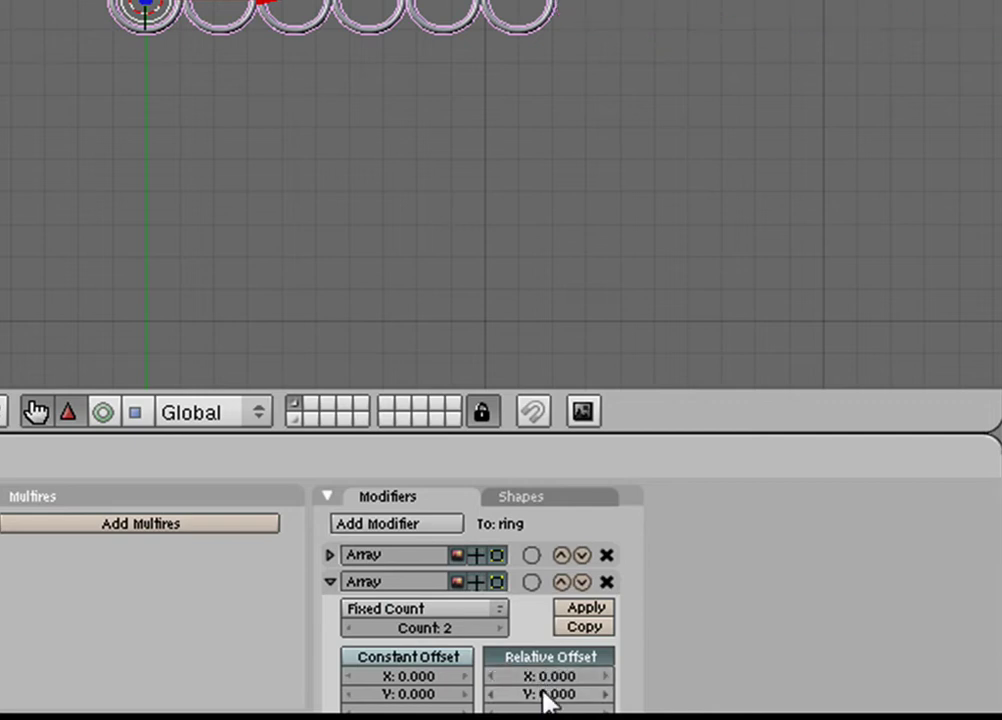
click(544, 694)
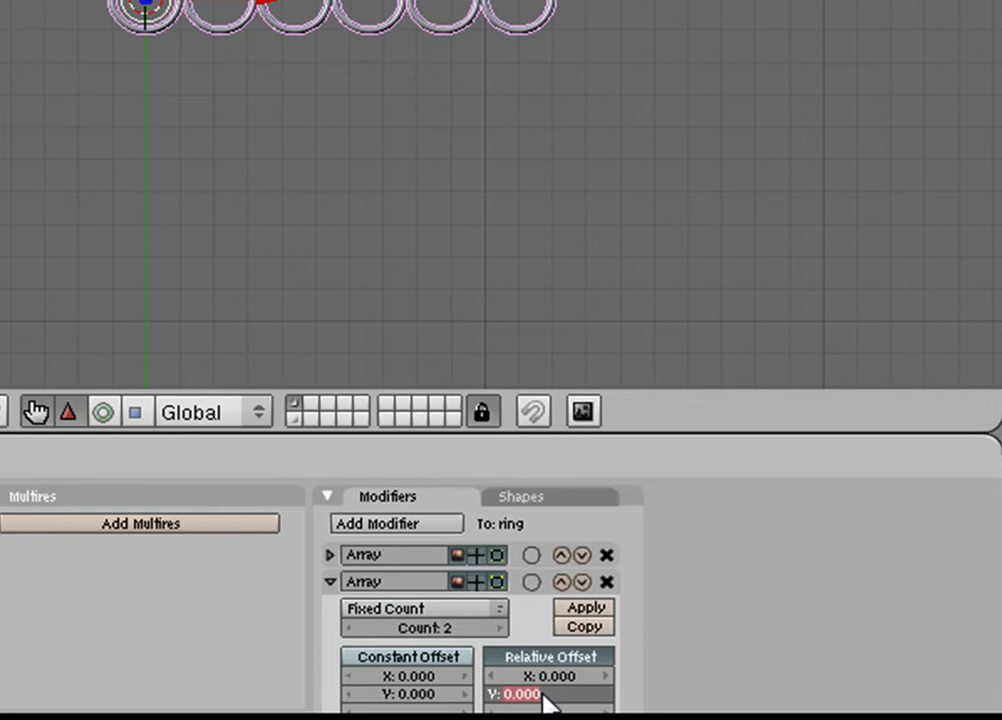
text(-1)
key(Return)
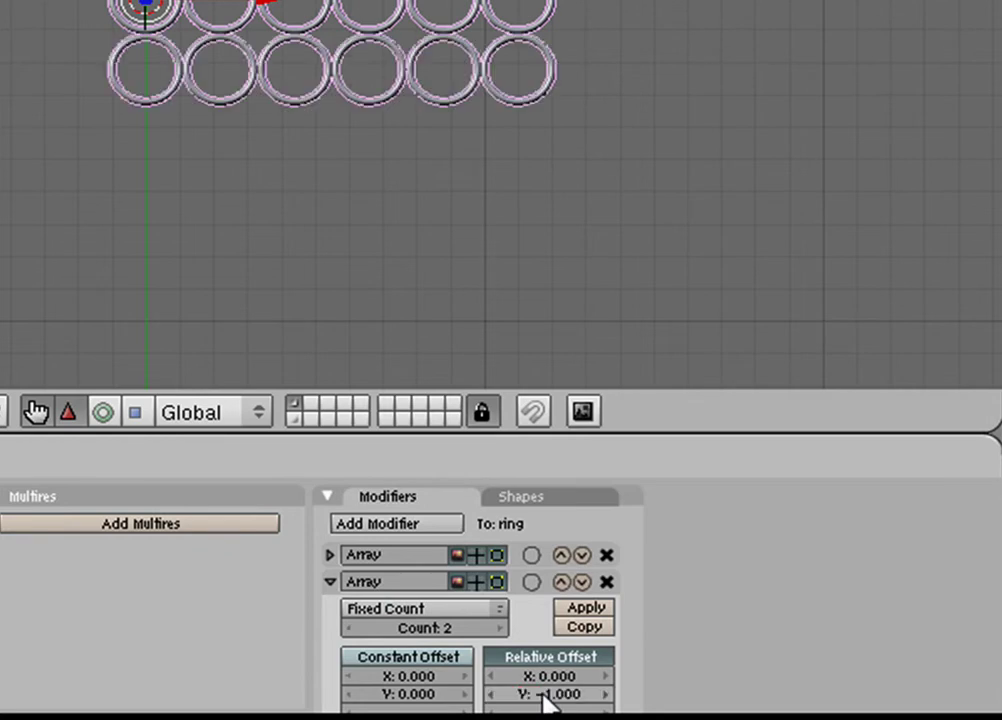
Raise the second array's Count to 6 and collapse it
click(499, 630)
click(499, 630)
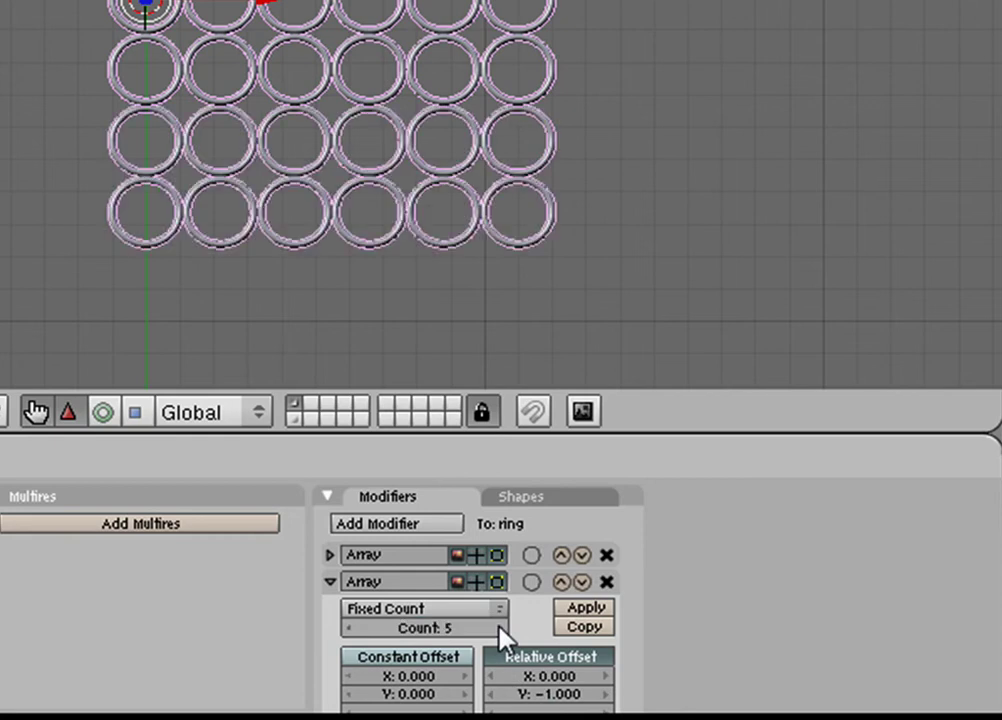
click(499, 630)
click(499, 630)
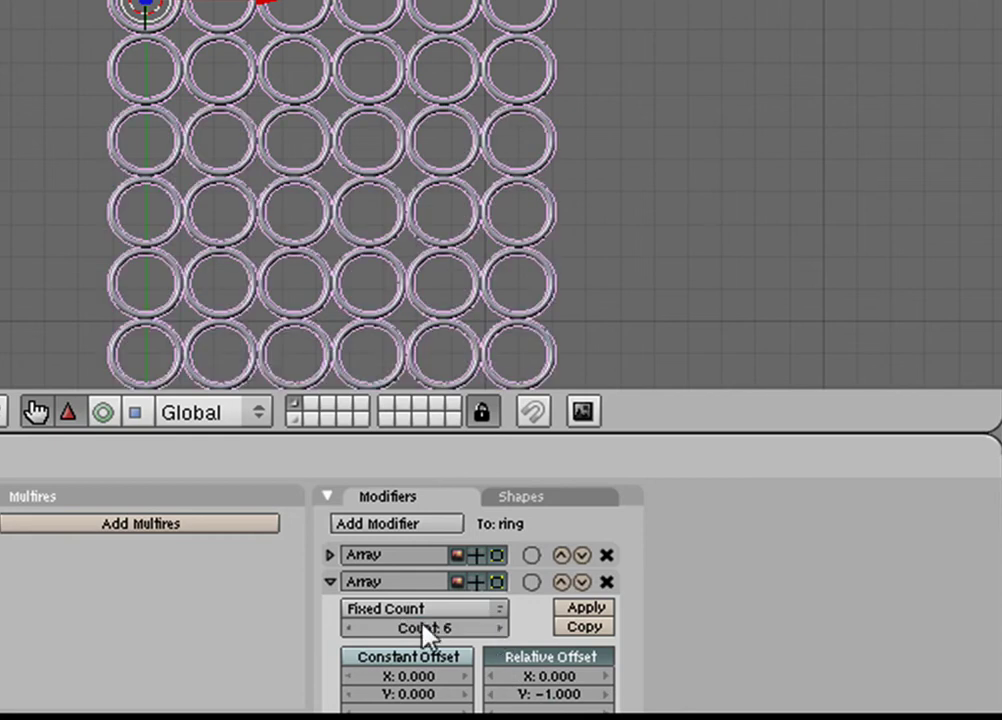
click(330, 583)
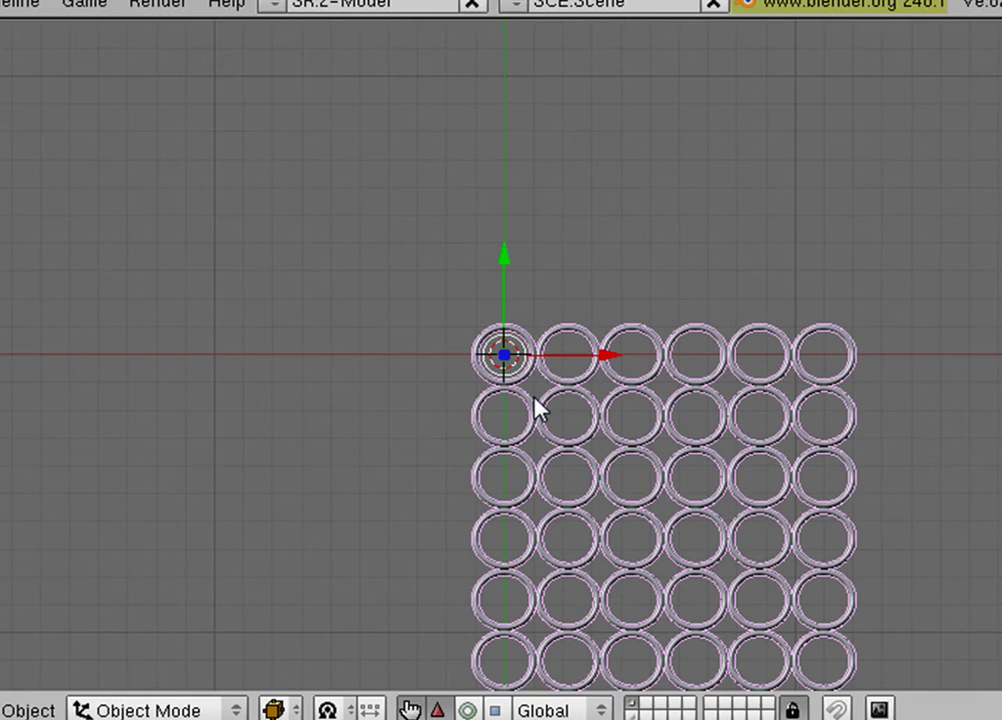
Duplicate the ring grid, place the copy to its left, and reselect the original
key(g)
key(z)
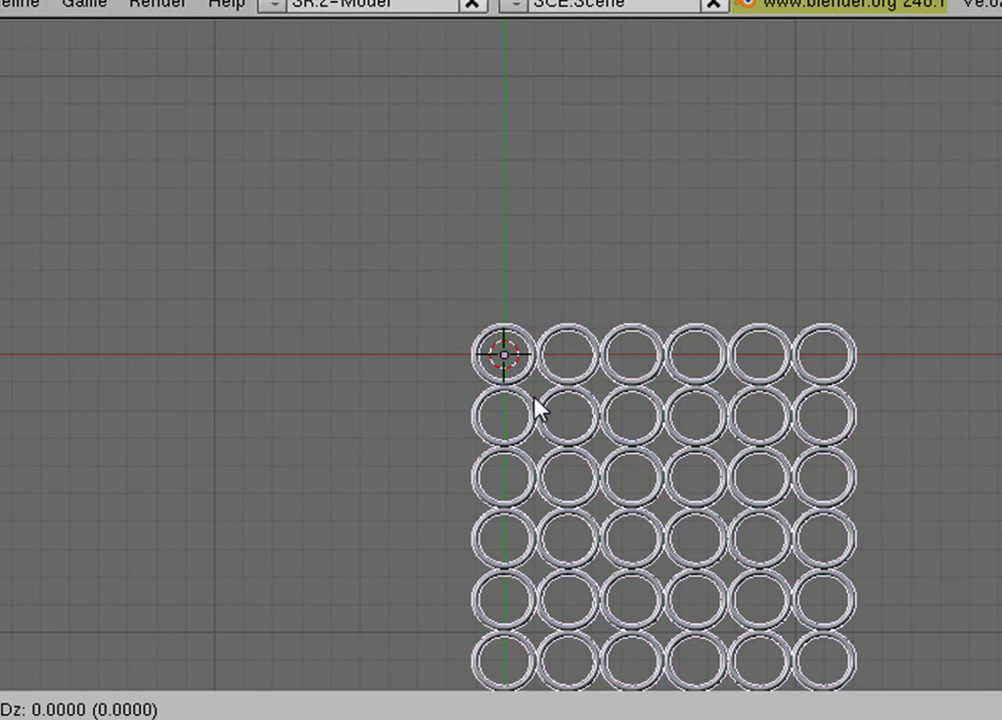
click(537, 408)
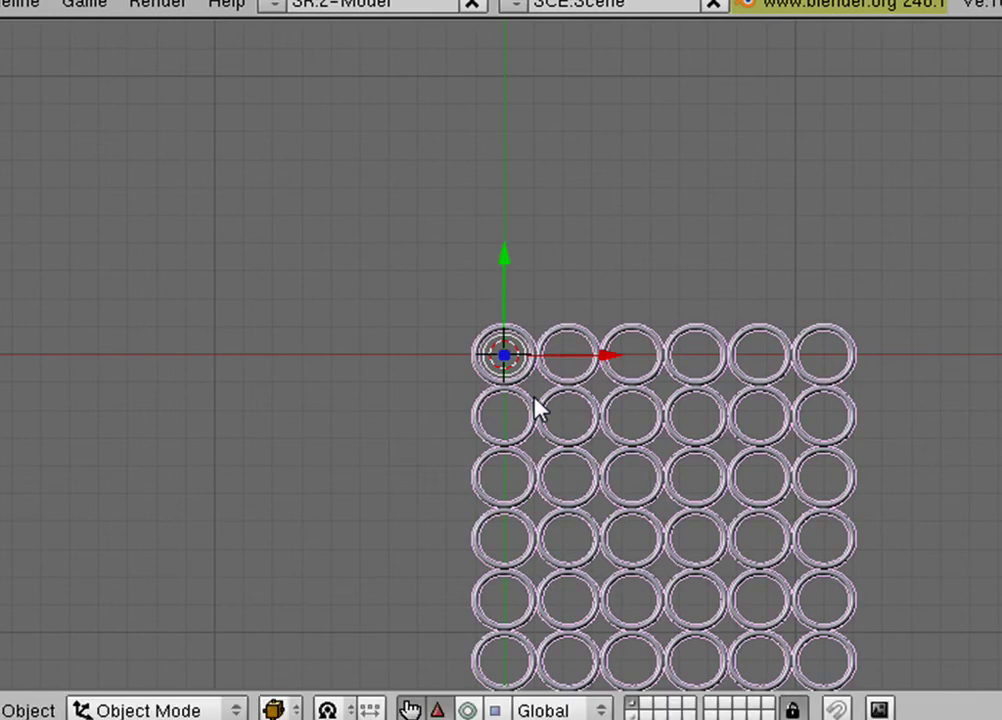
key(shift+d)
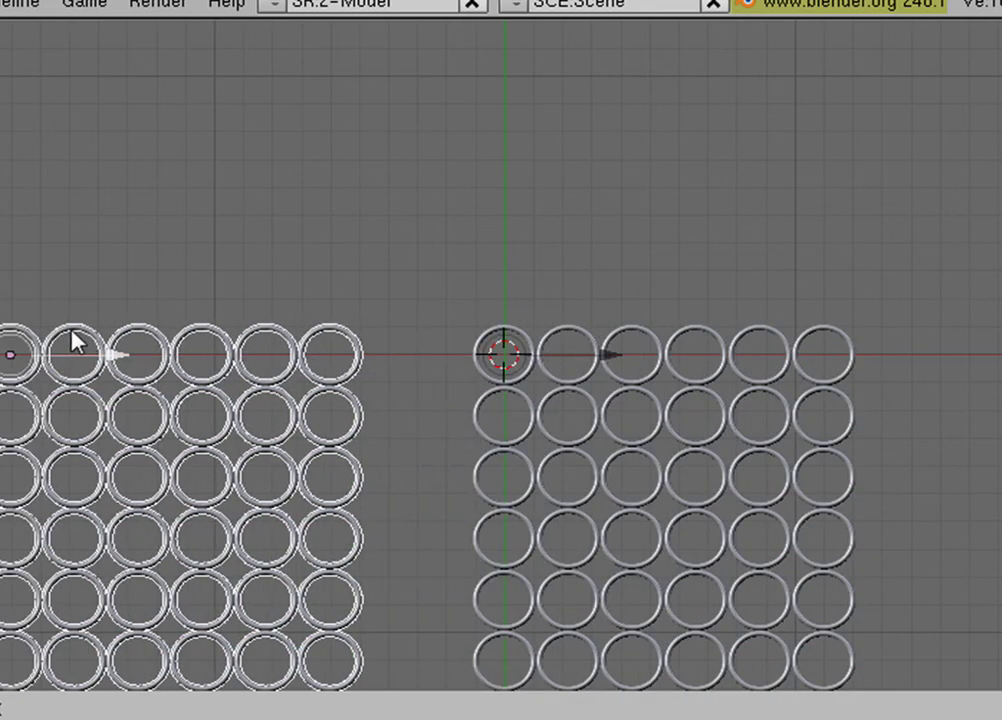
click(29, 362)
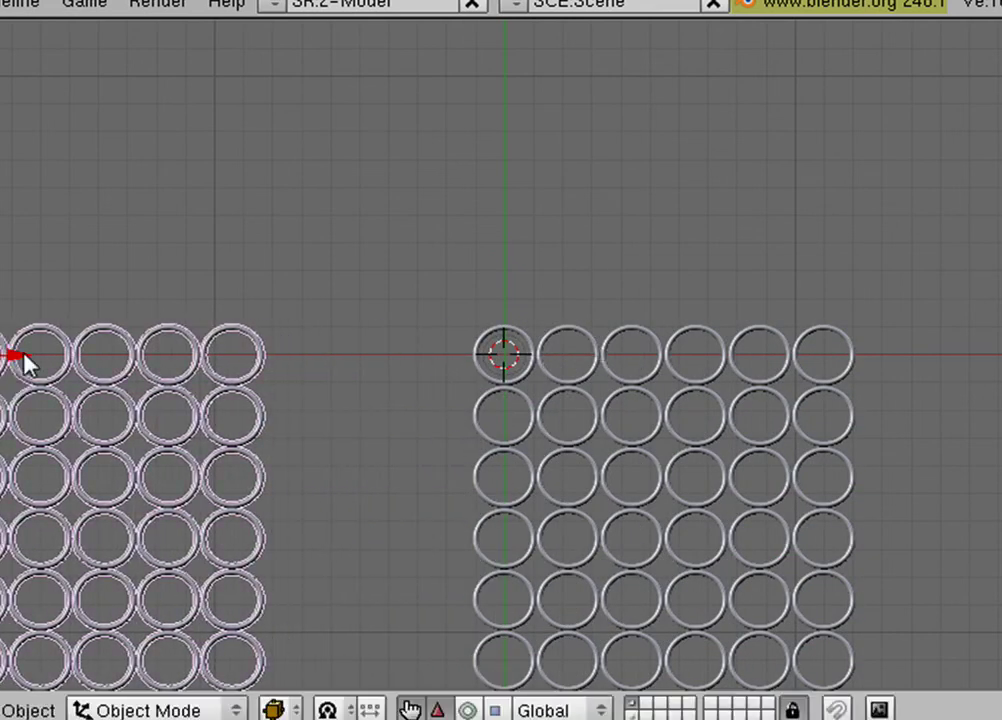
right_click(486, 378)
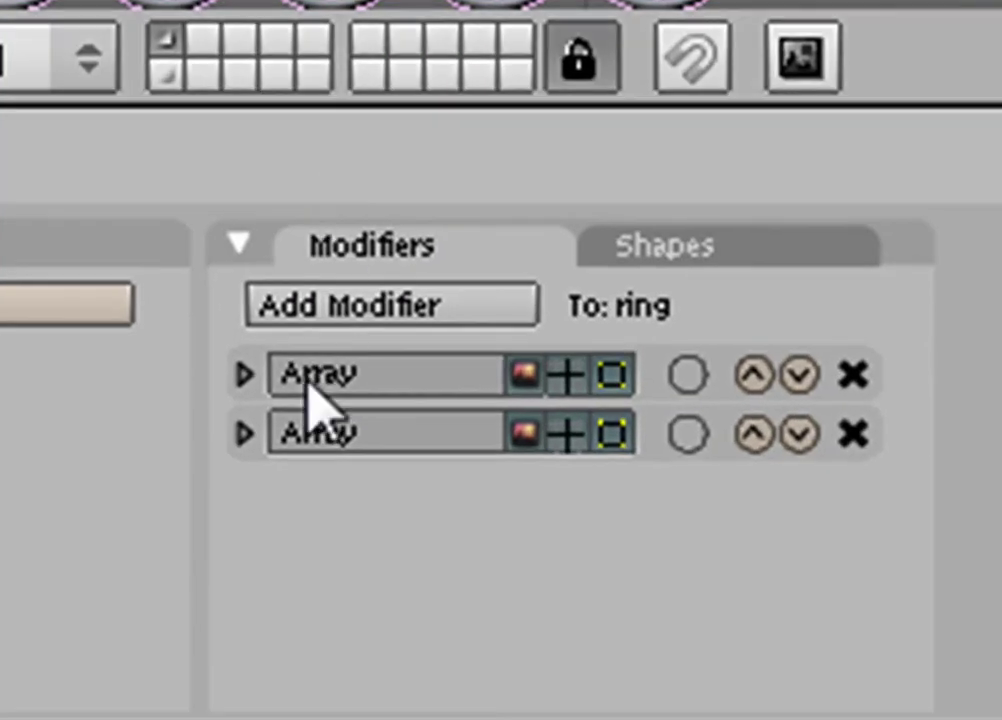
Apply both Array modifiers on the right-hand ring grid
click(244, 375)
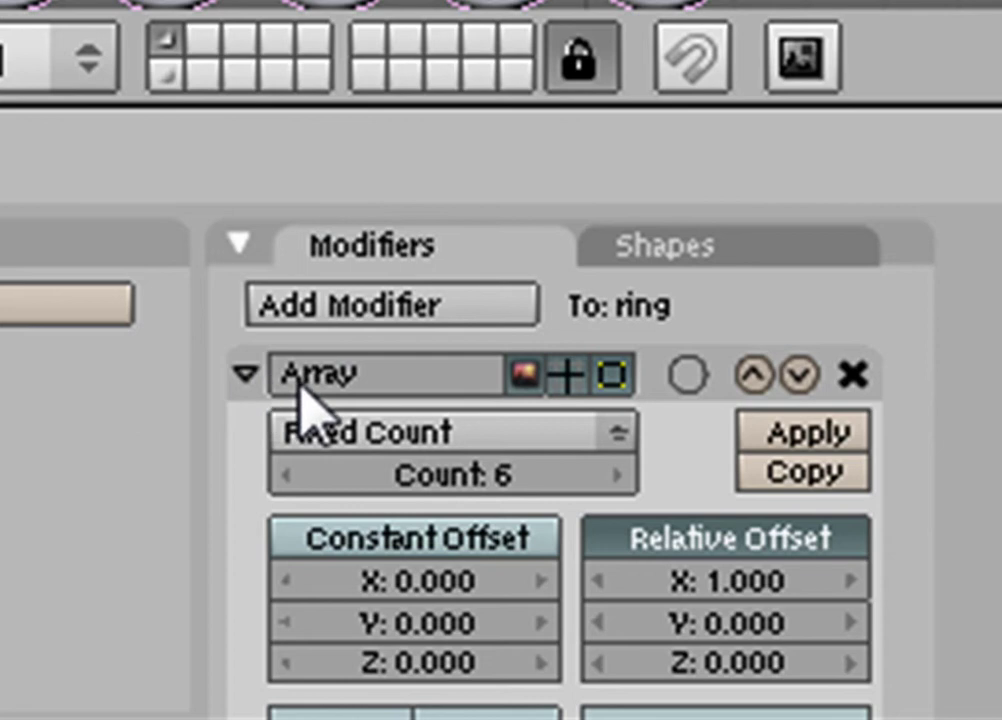
click(812, 436)
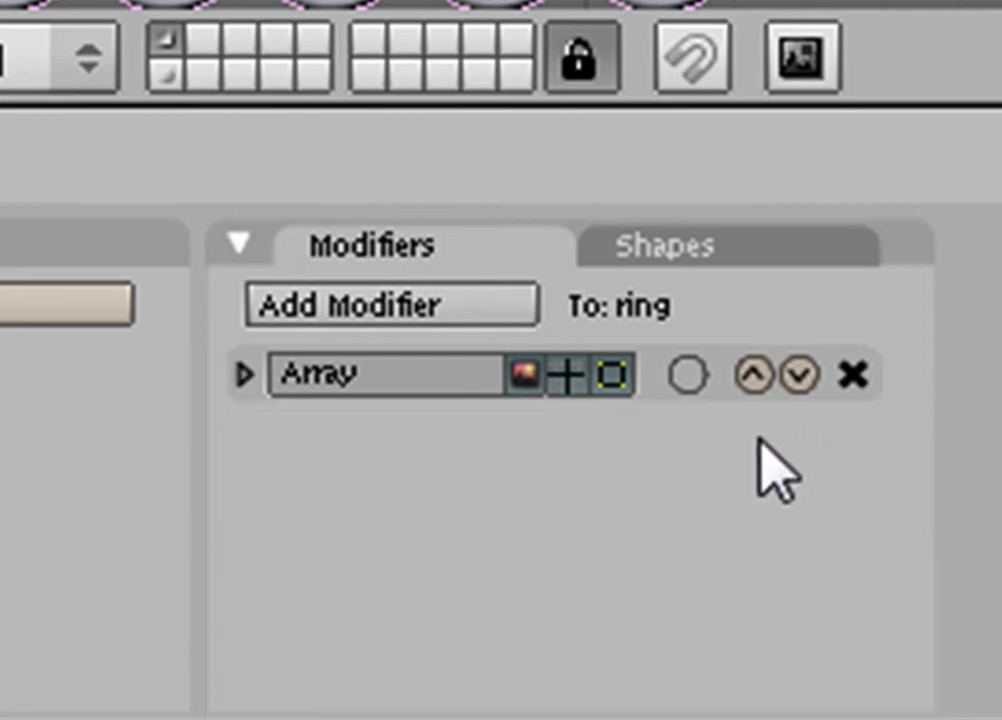
click(244, 375)
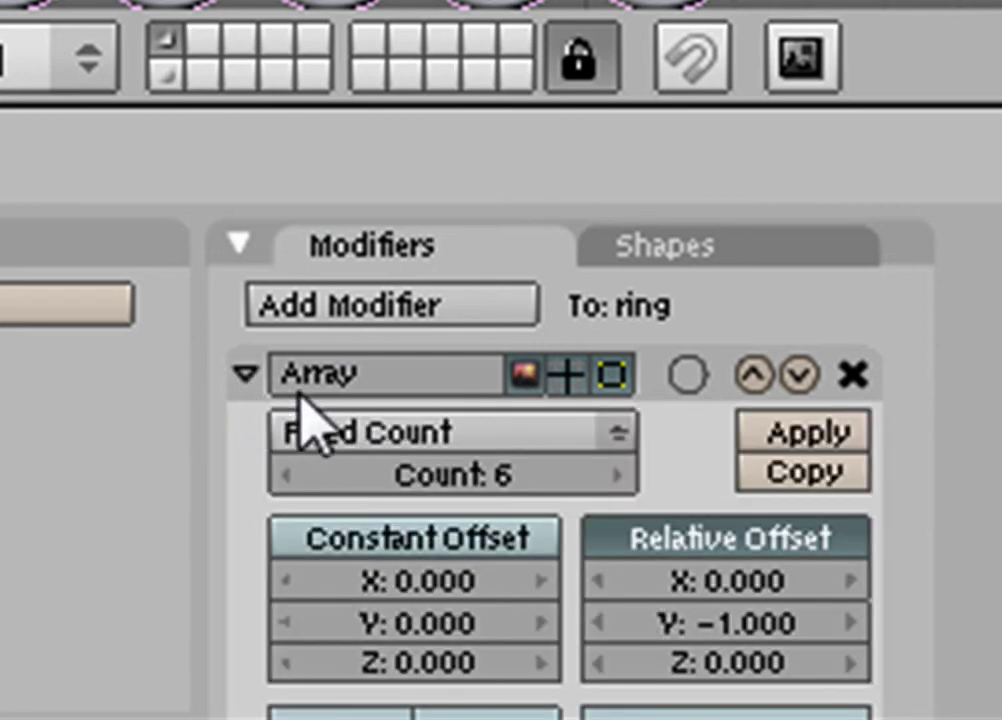
click(760, 437)
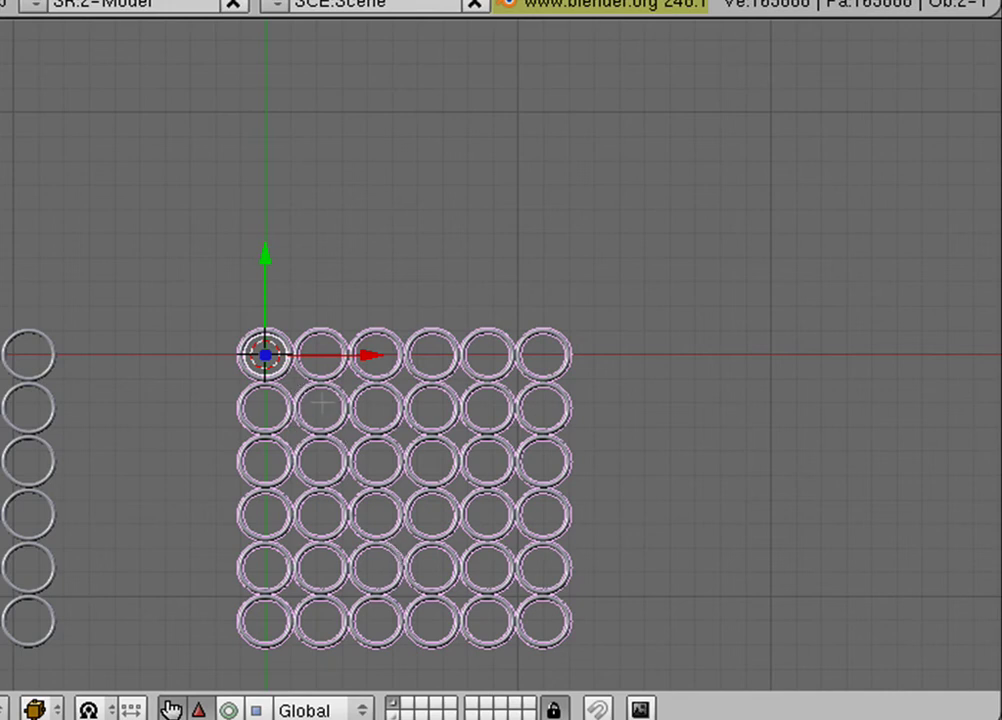
Separate the right-hand grid's whole mesh by All Loose Parts so each ring becomes its own object
key(Tab)
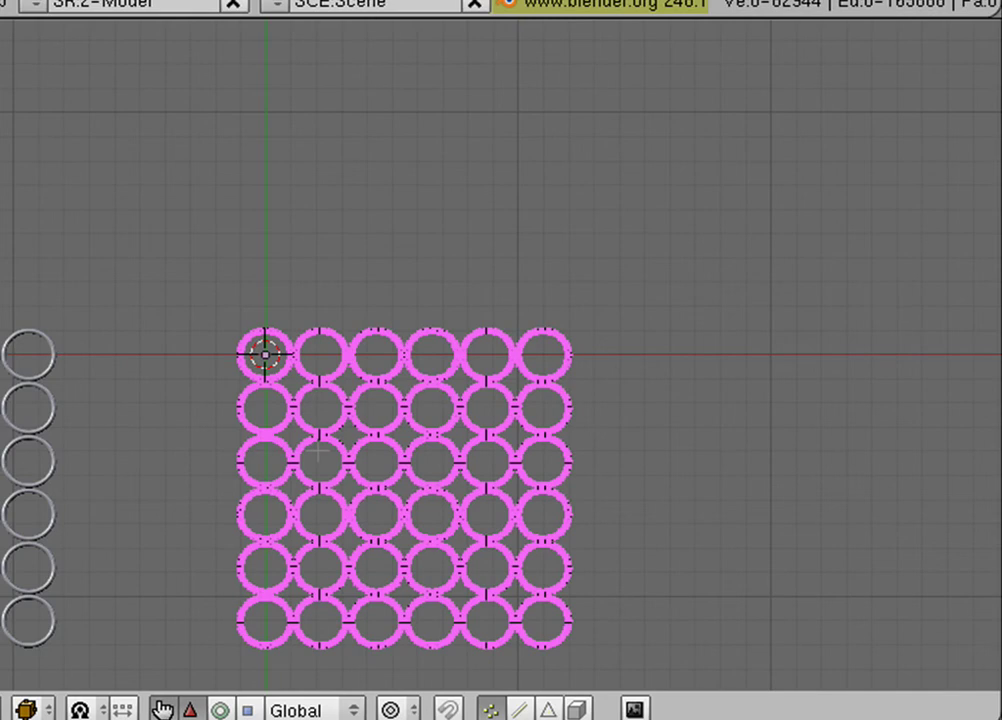
key(a)
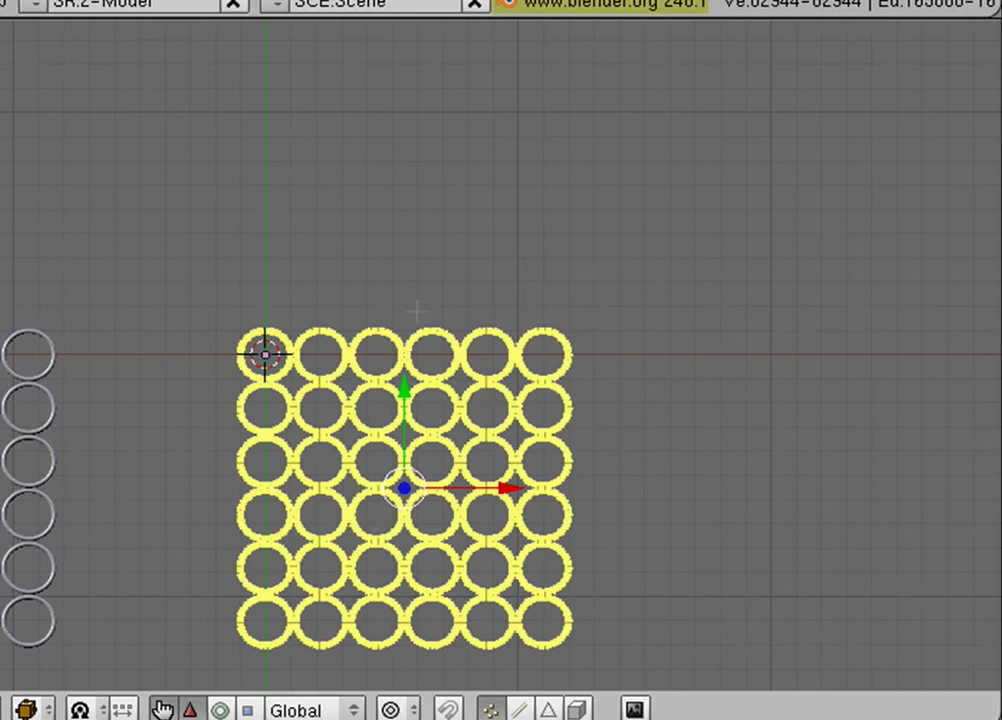
key(p)
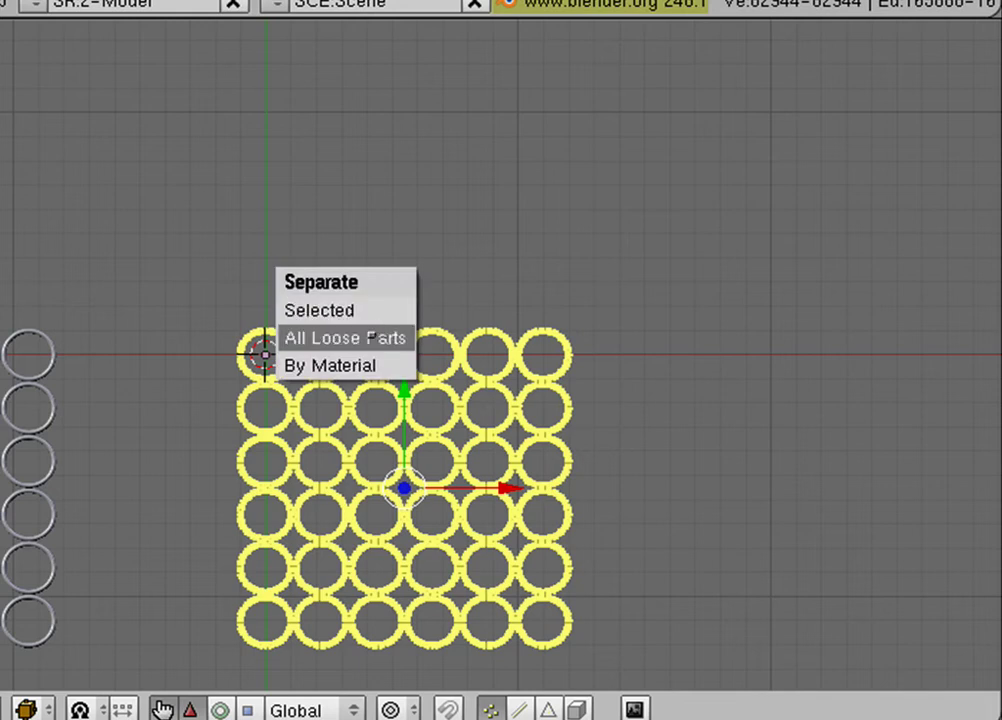
click(368, 338)
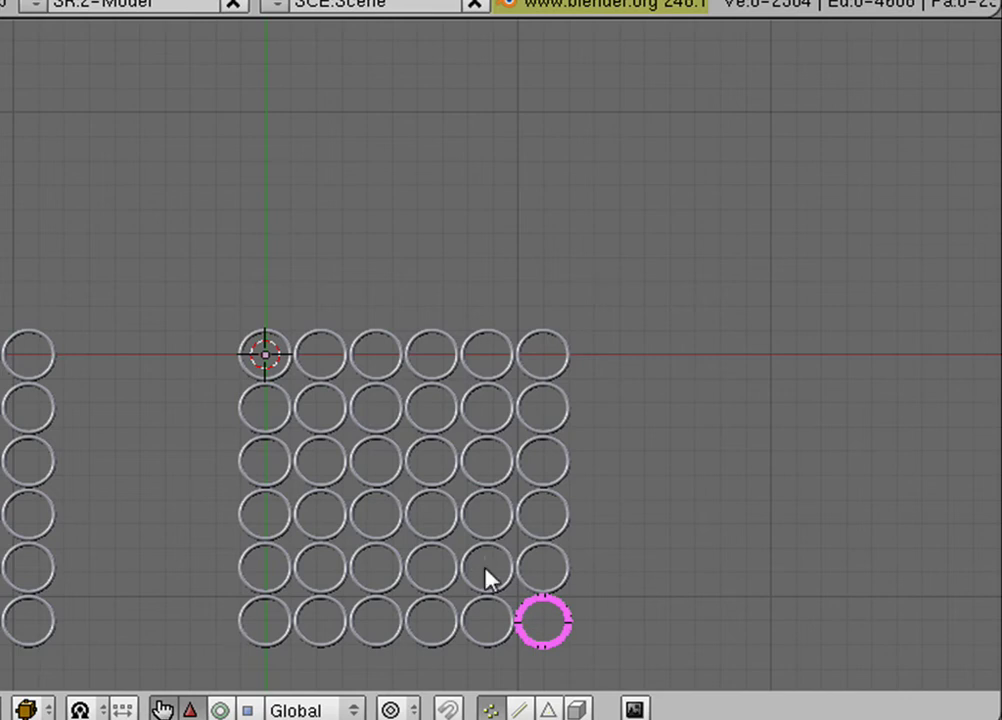
Return to Object Mode and box-select all 36 rings of the 6×6 grid
key(Tab)
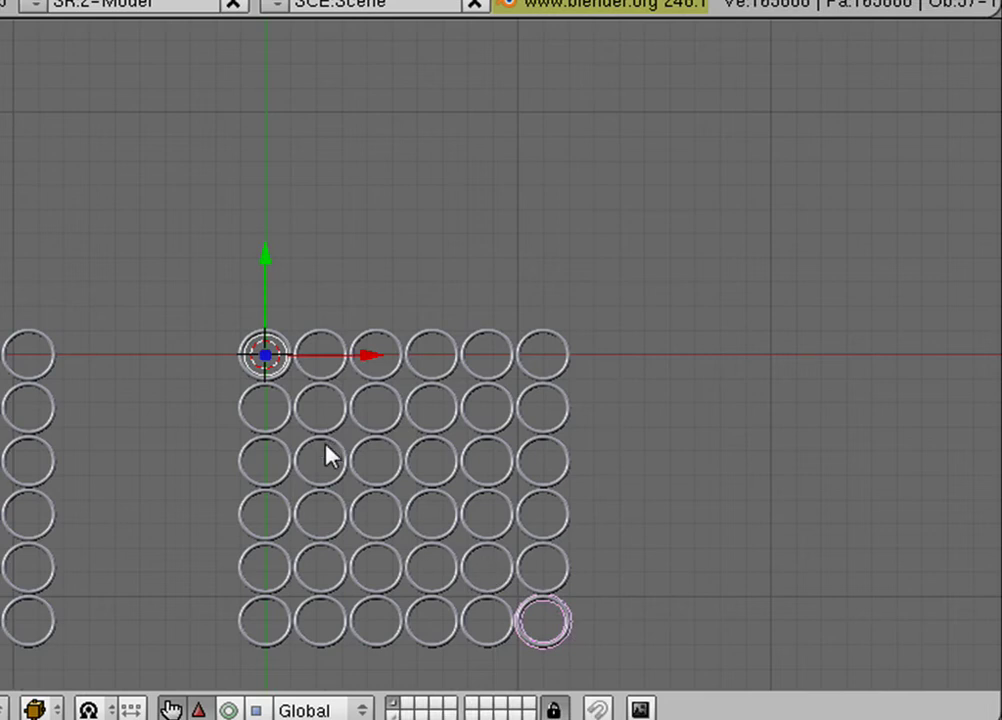
scroll(330, 450, down, 1)
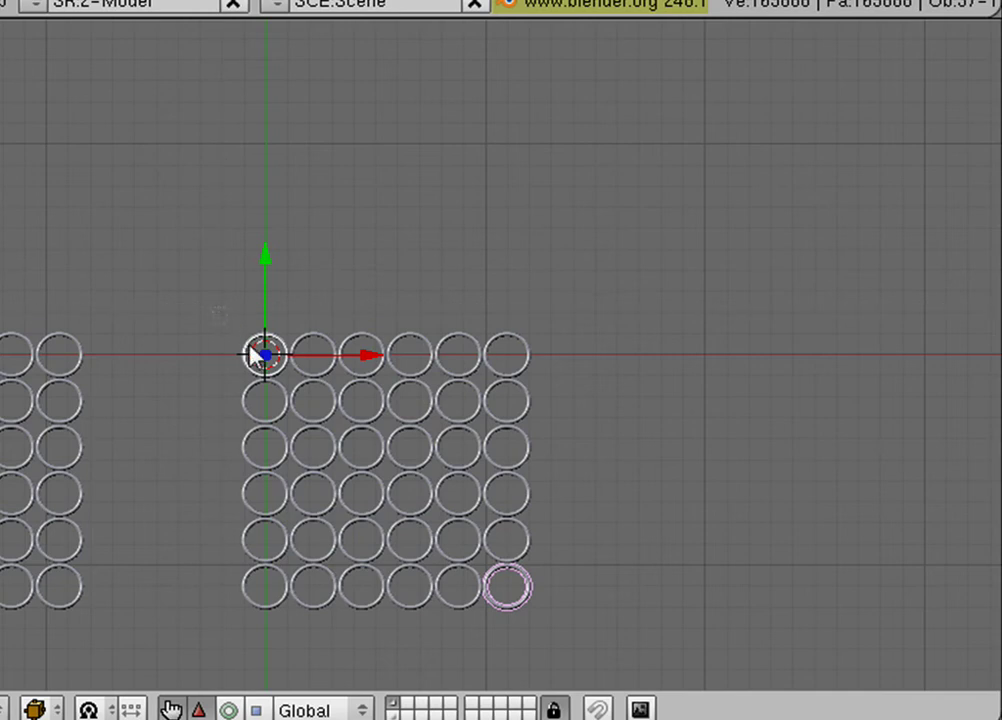
drag(474, 526, 555, 611)
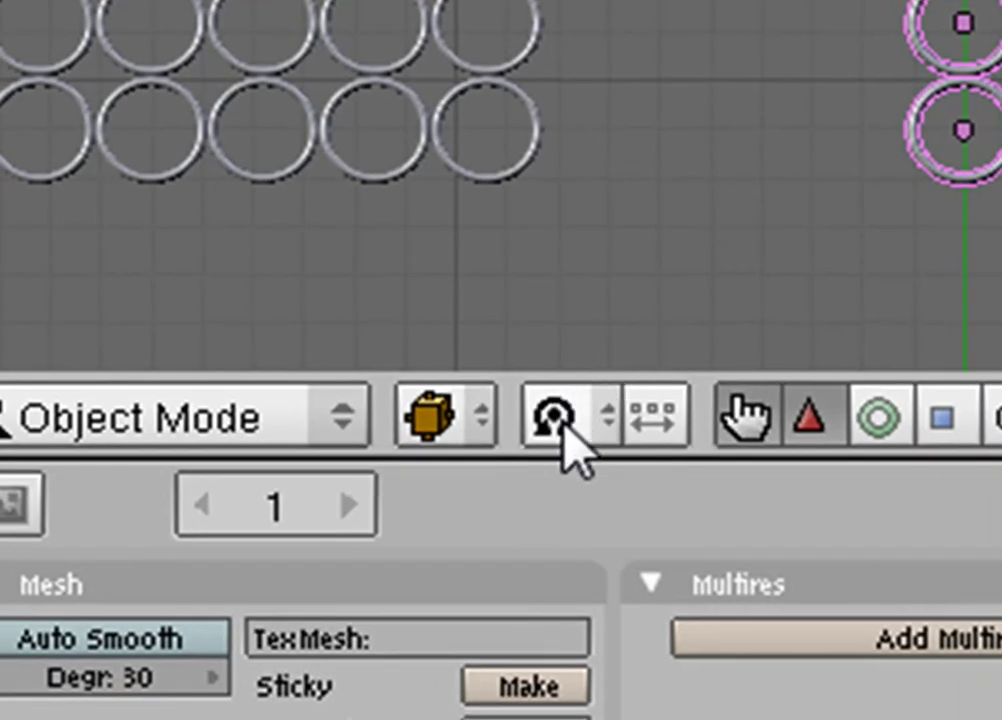
Set the pivot point to Individual Centers, then try an X-axis rotation and cancel it, leaving the rings unchanged
click(556, 418)
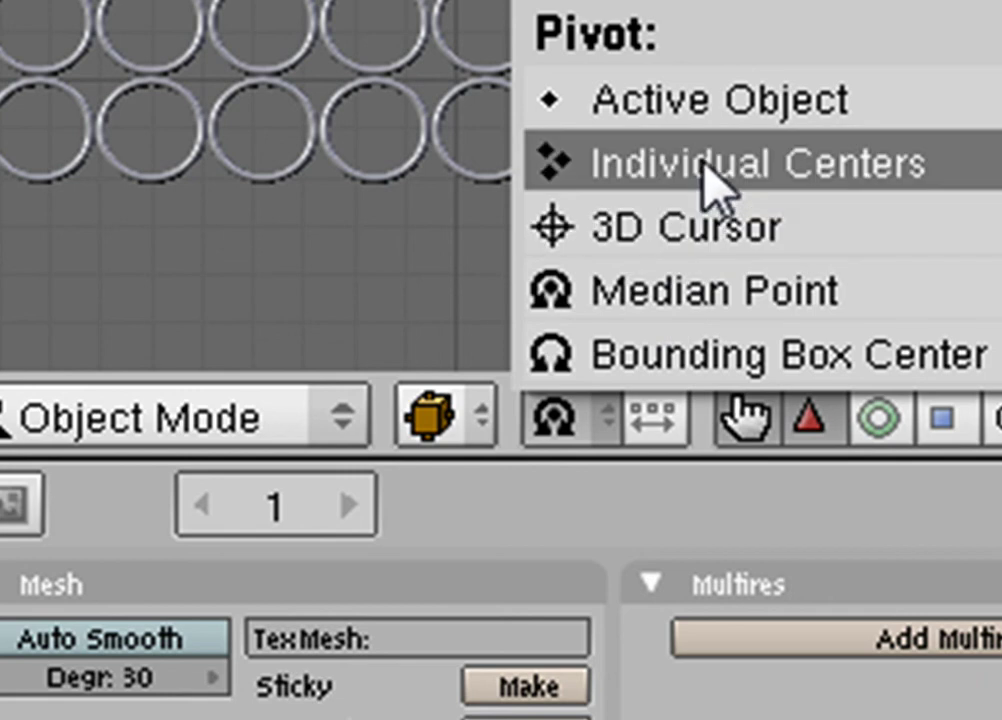
click(705, 168)
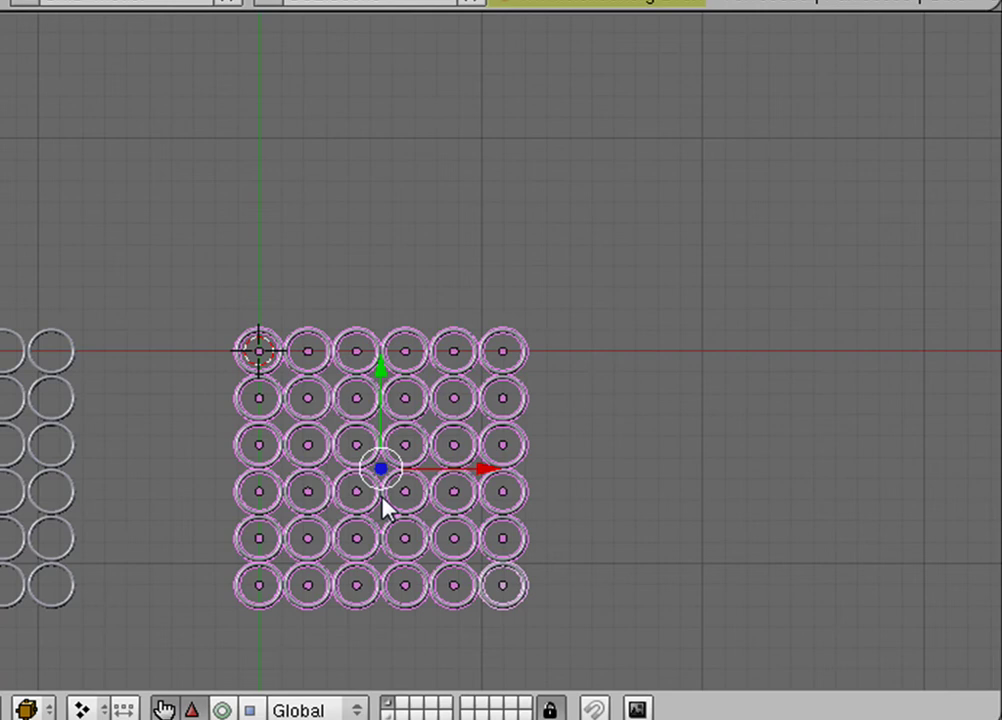
key(a)
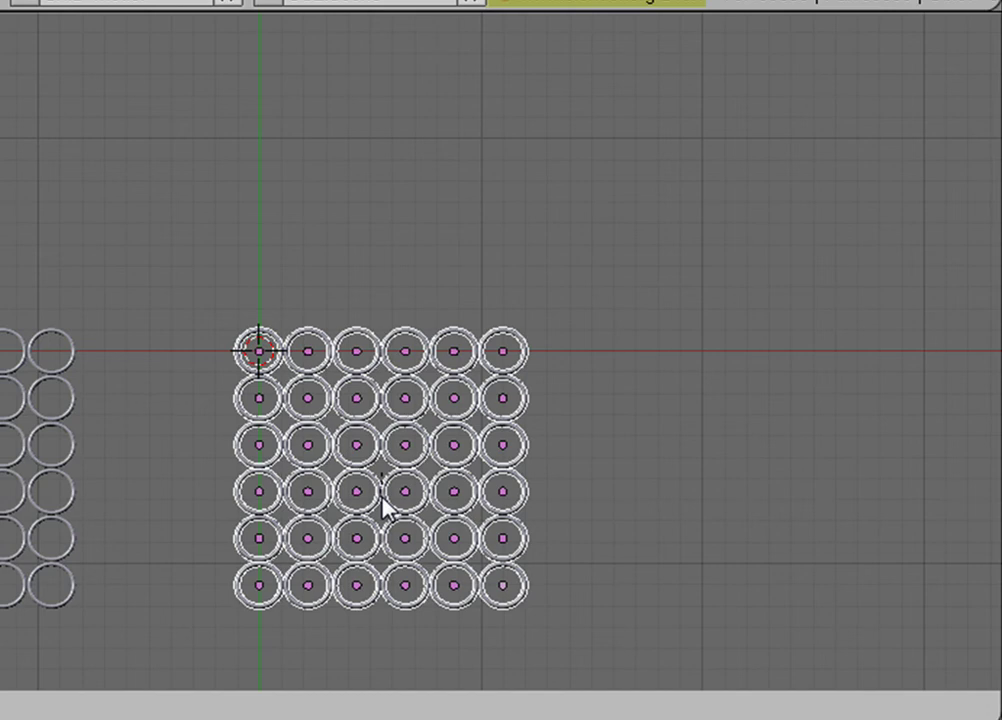
key(g)
key(x)
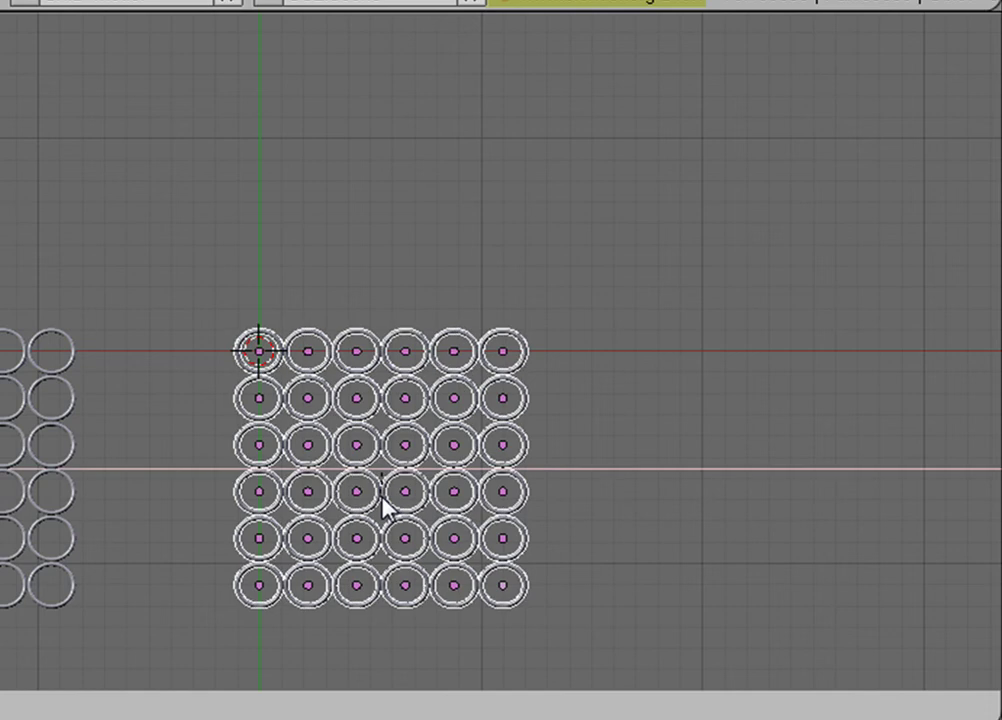
text(1.10.3)
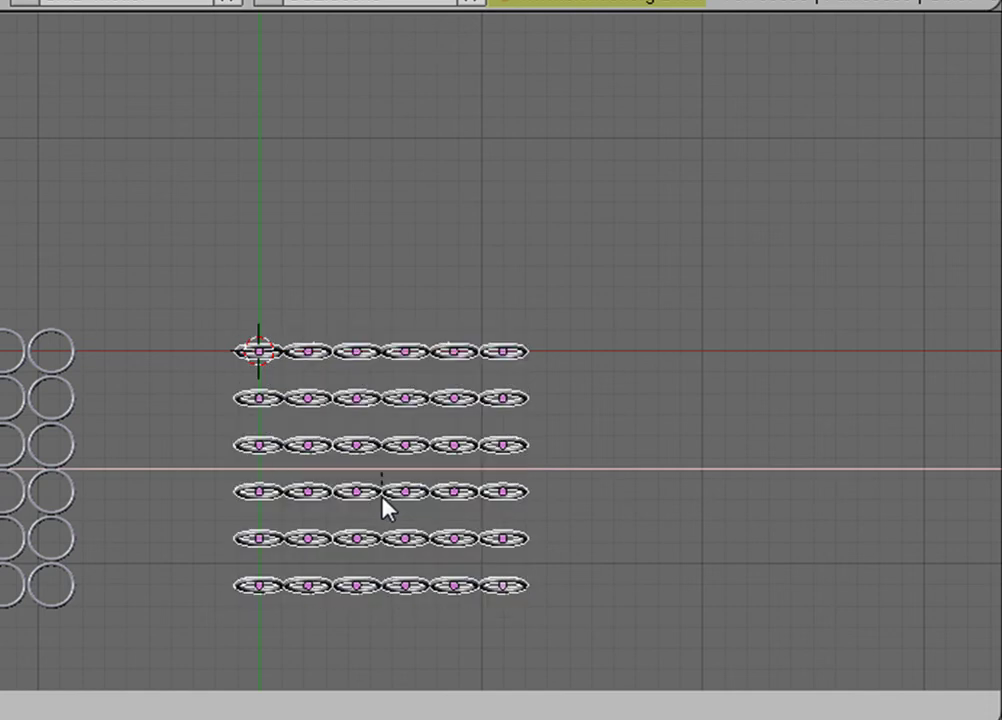
key(BackSpace)
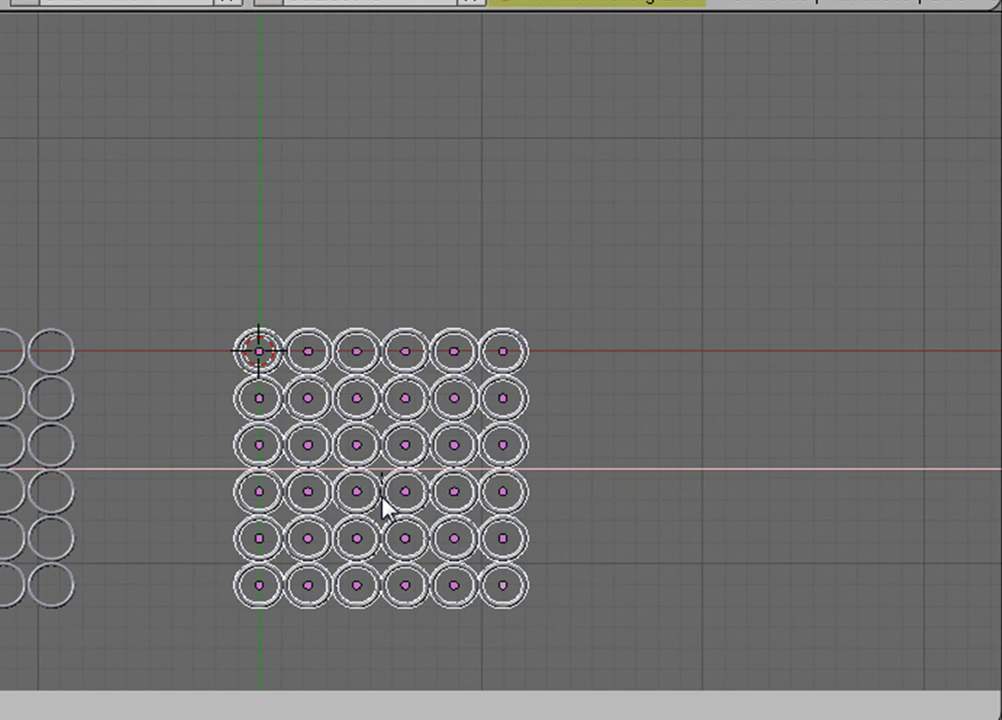
key(Escape)
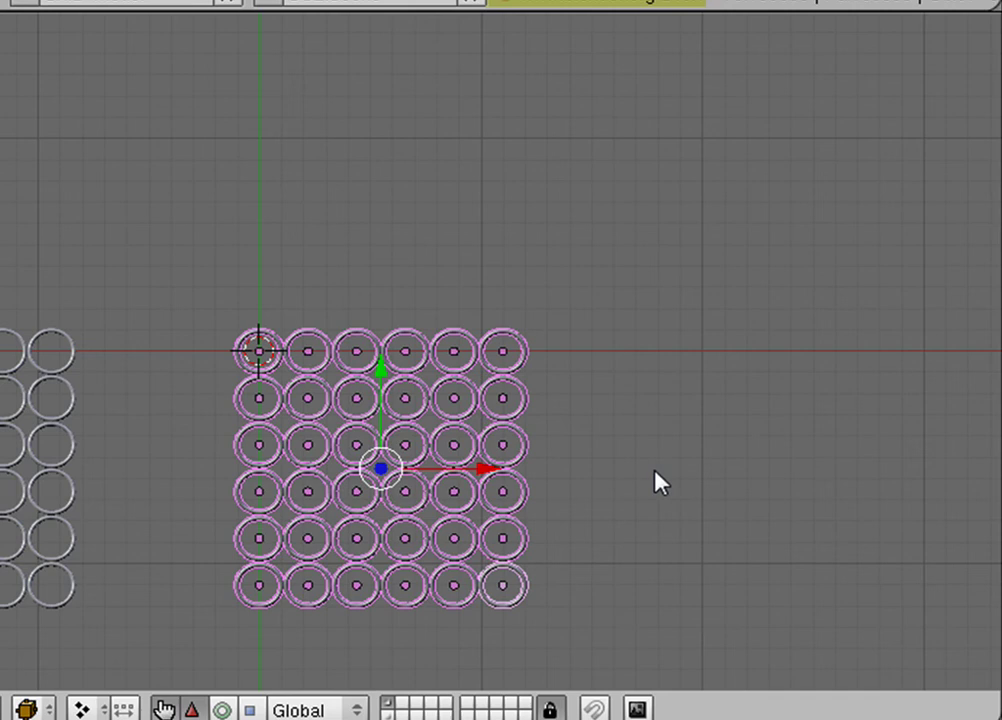
middle_drag(658, 476, 353, 369)
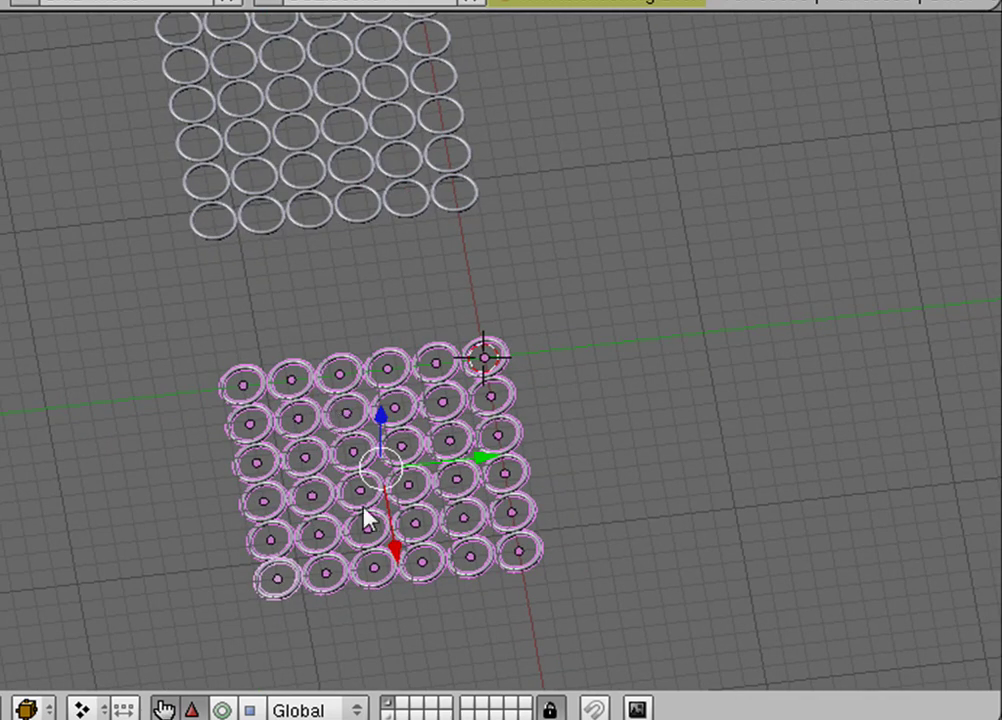
middle_drag(365, 470, 372, 315)
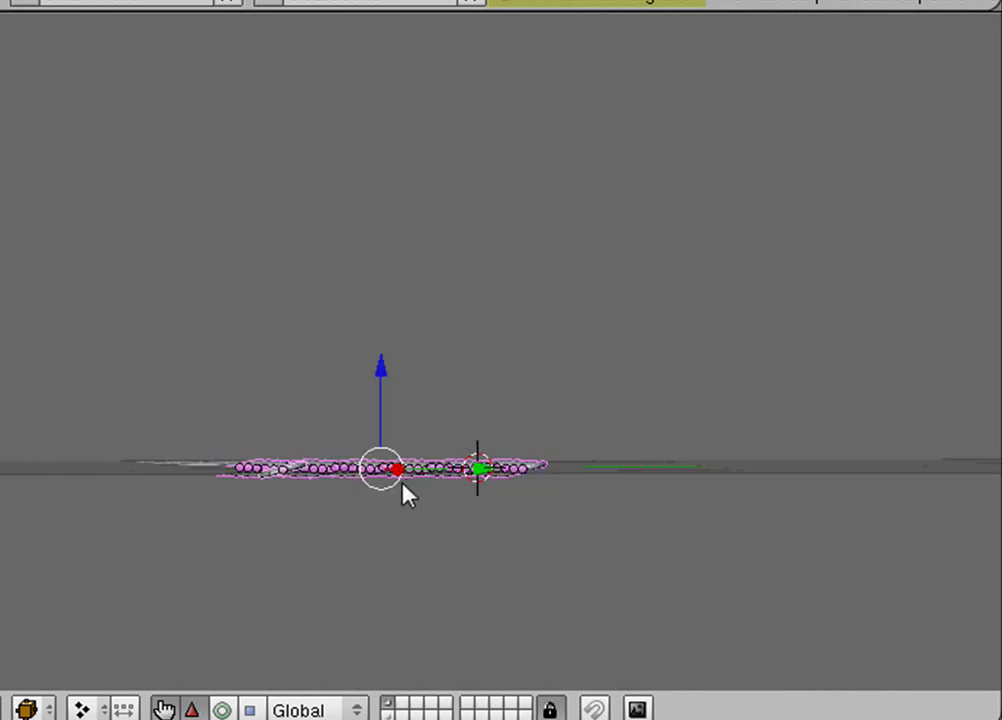
middle_drag(409, 494, 613, 500)
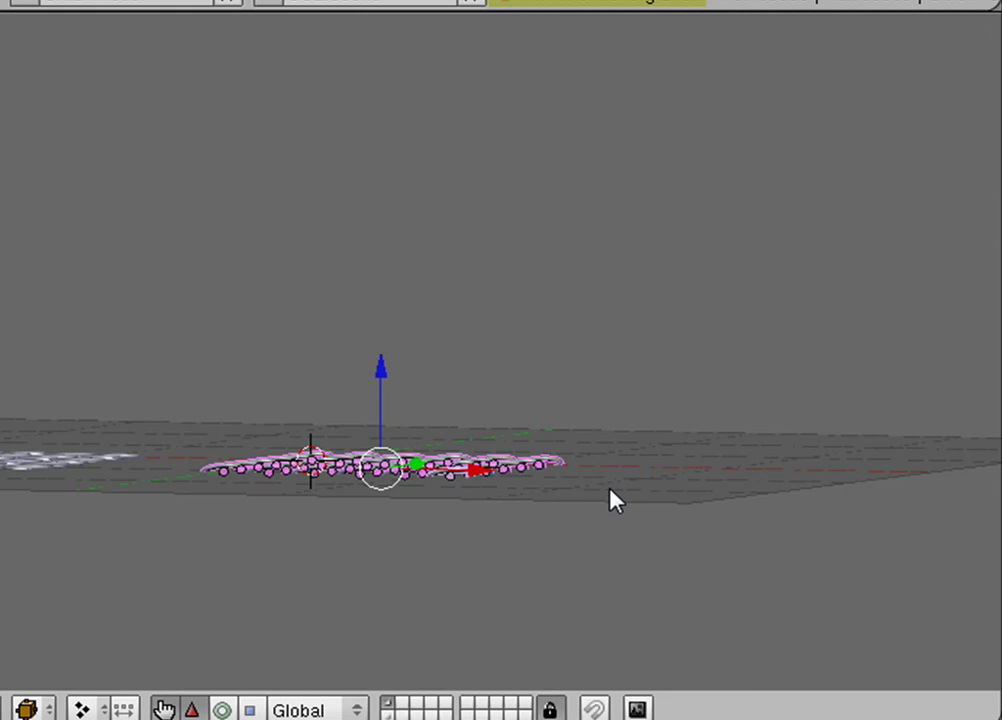
Return to top view and set the pivot point to Median Point
key(KP_7)
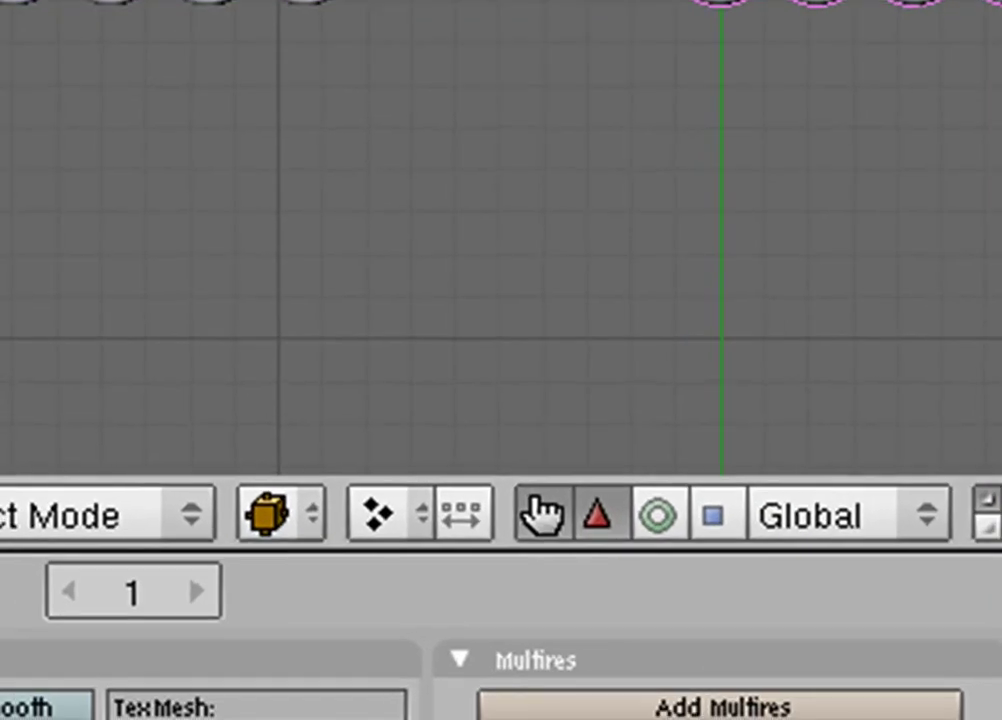
click(386, 520)
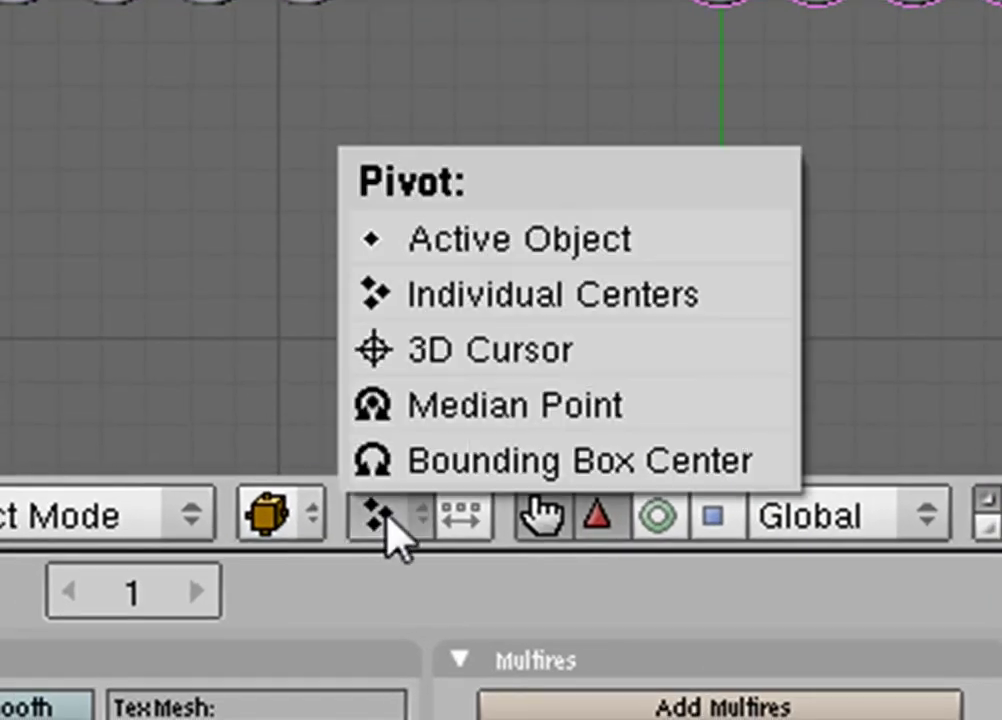
click(478, 408)
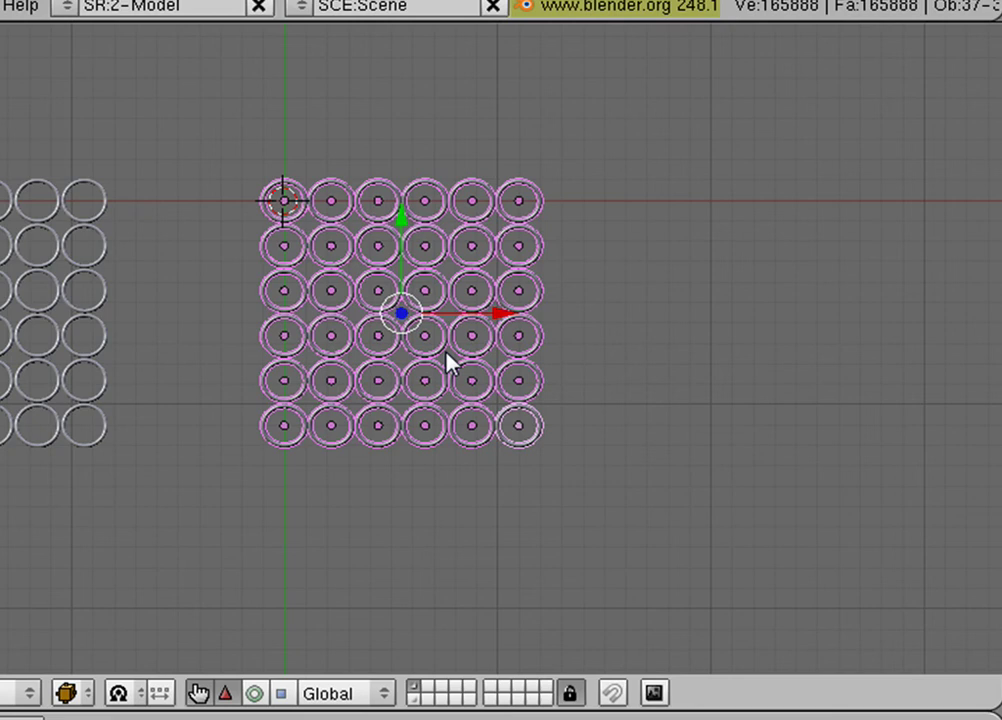
Duplicate the ring grid in place, then start and cancel a rotation of the copy
key(shift+d)
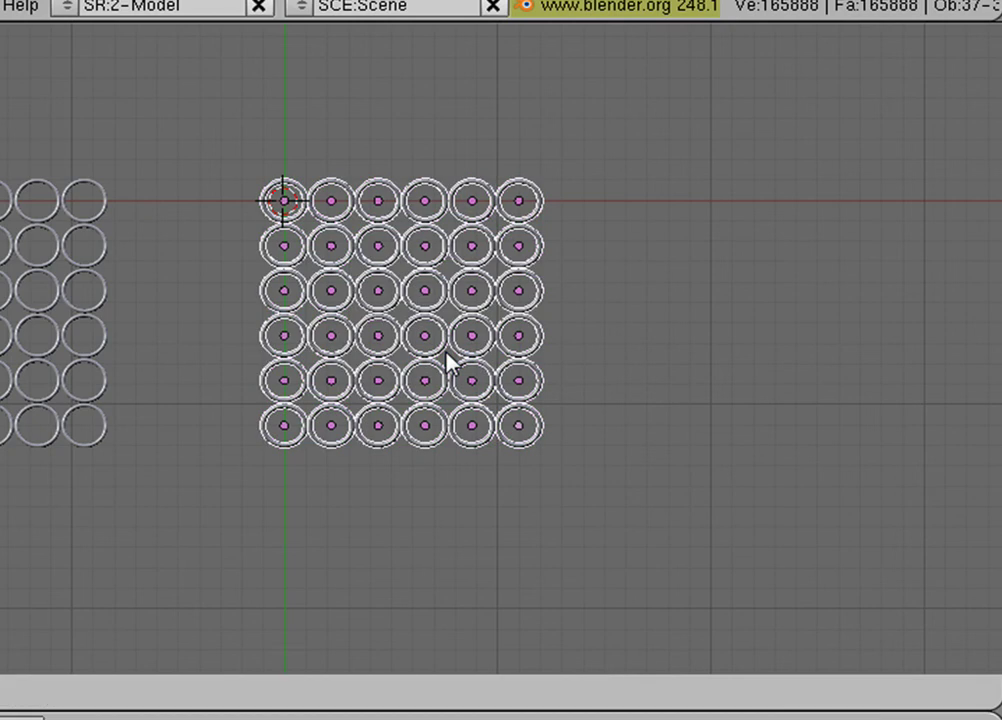
right_click(449, 364)
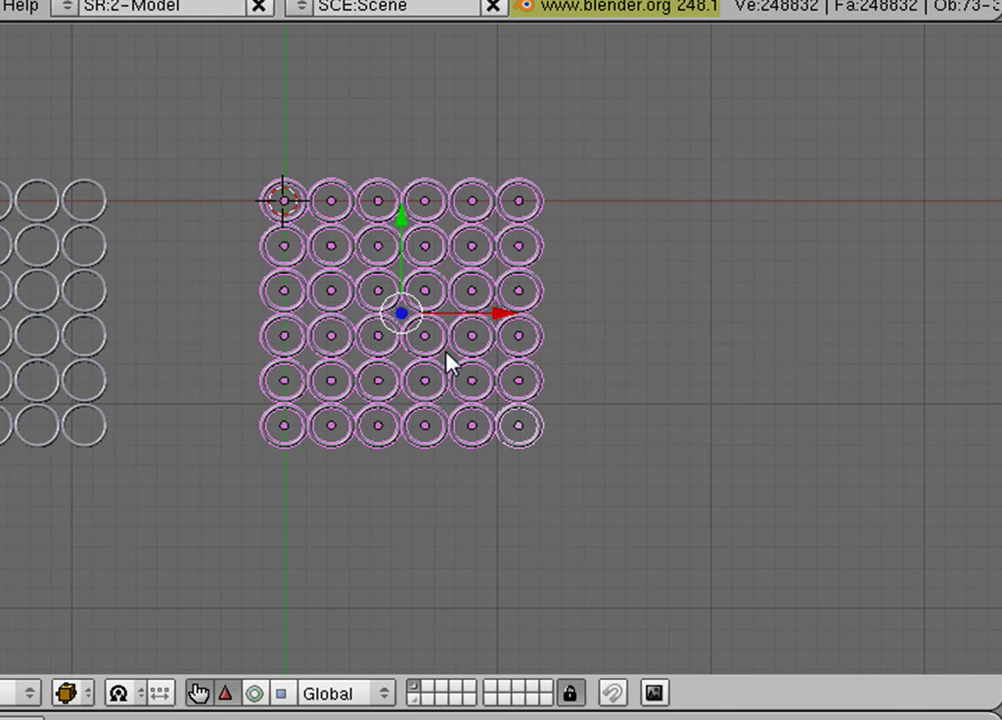
key(shift+d)
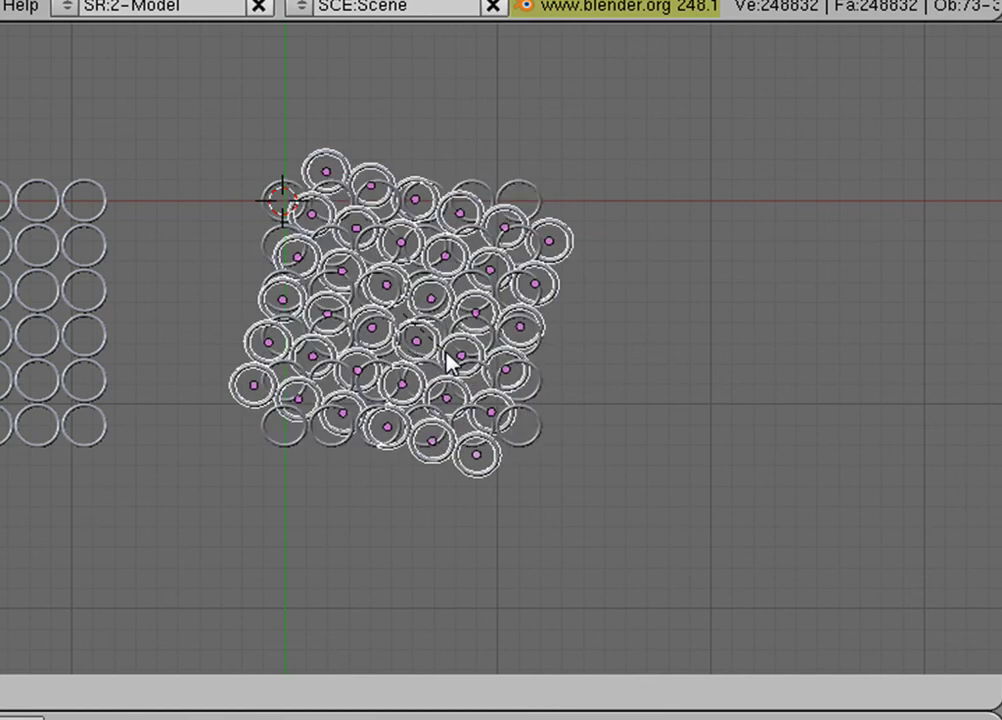
key(Escape)
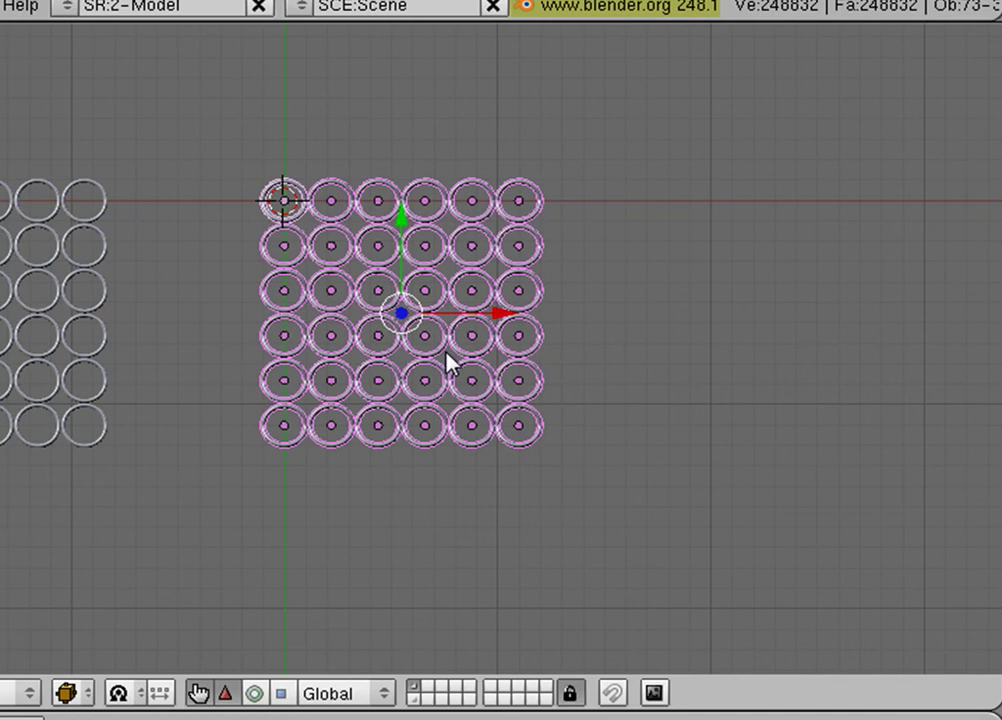
key(r)
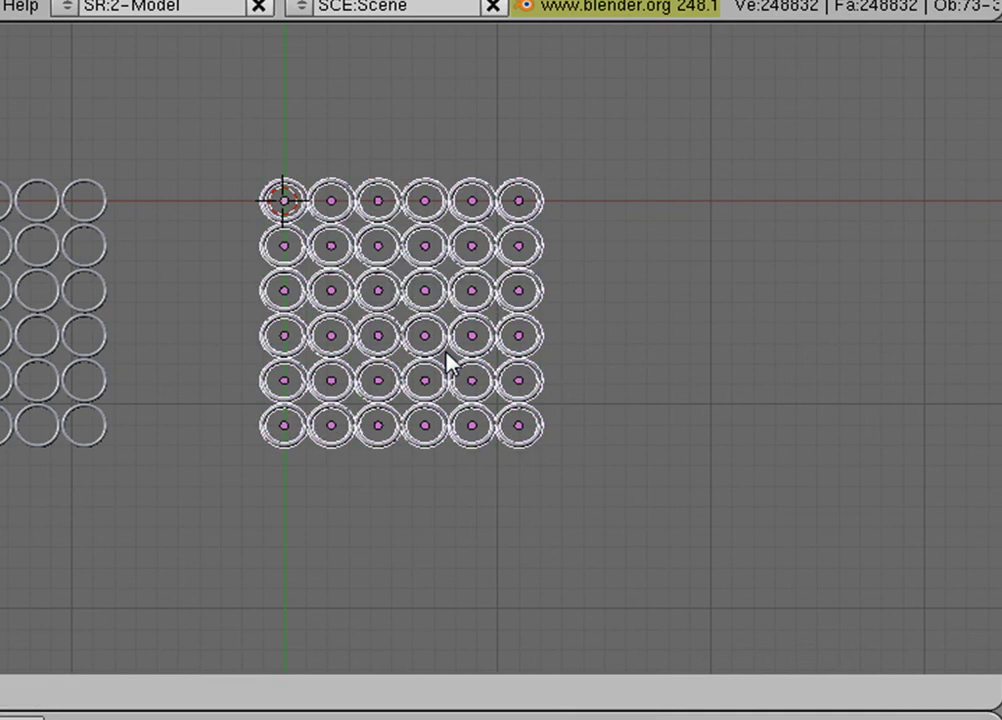
Offset the duplicate grid 9 units along X, then along Y to interlock, and deselect all
key(x)
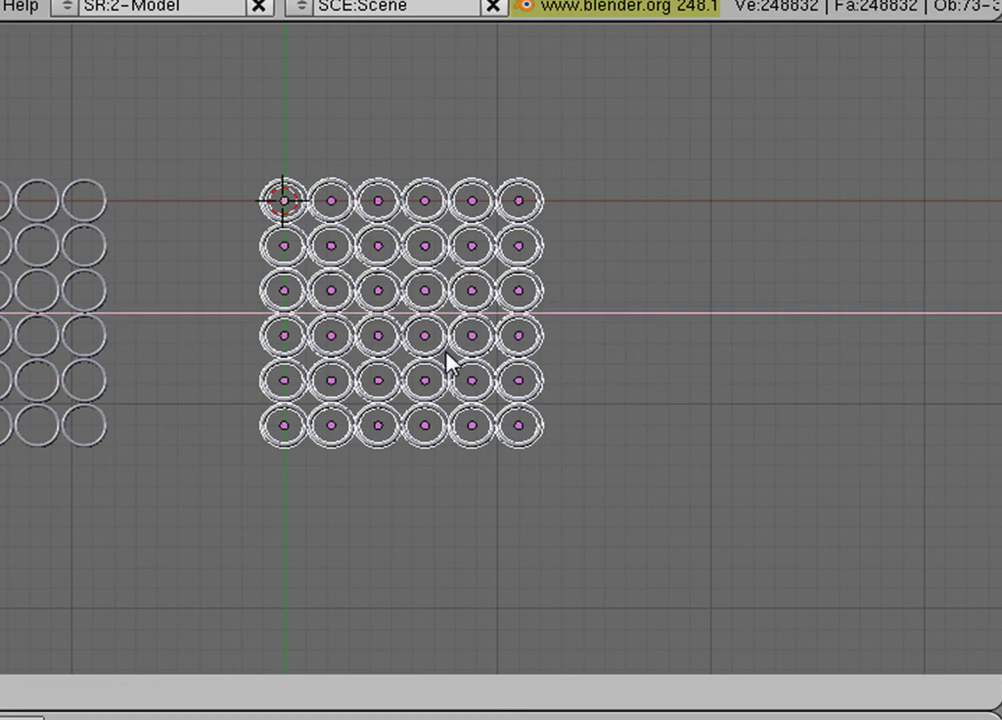
key(9)
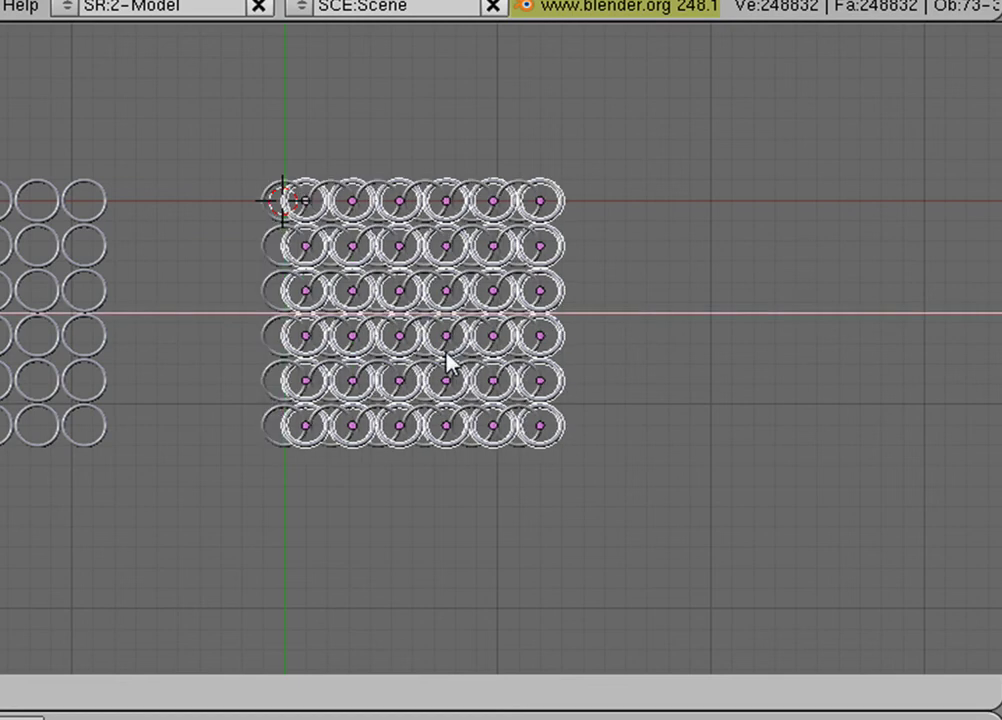
key(Return)
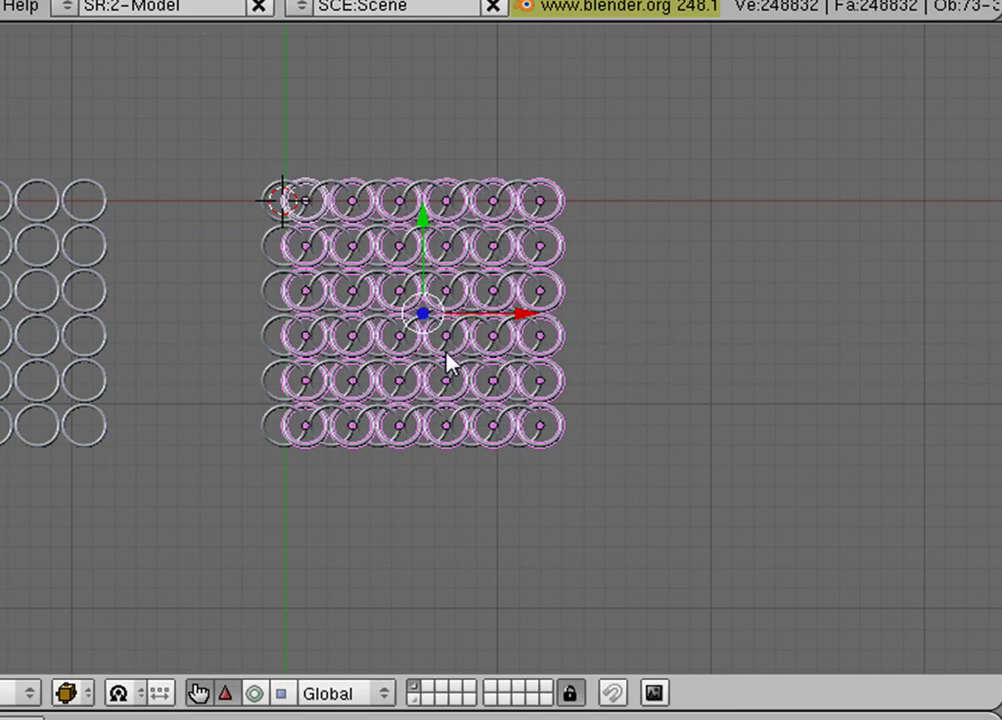
key(r)
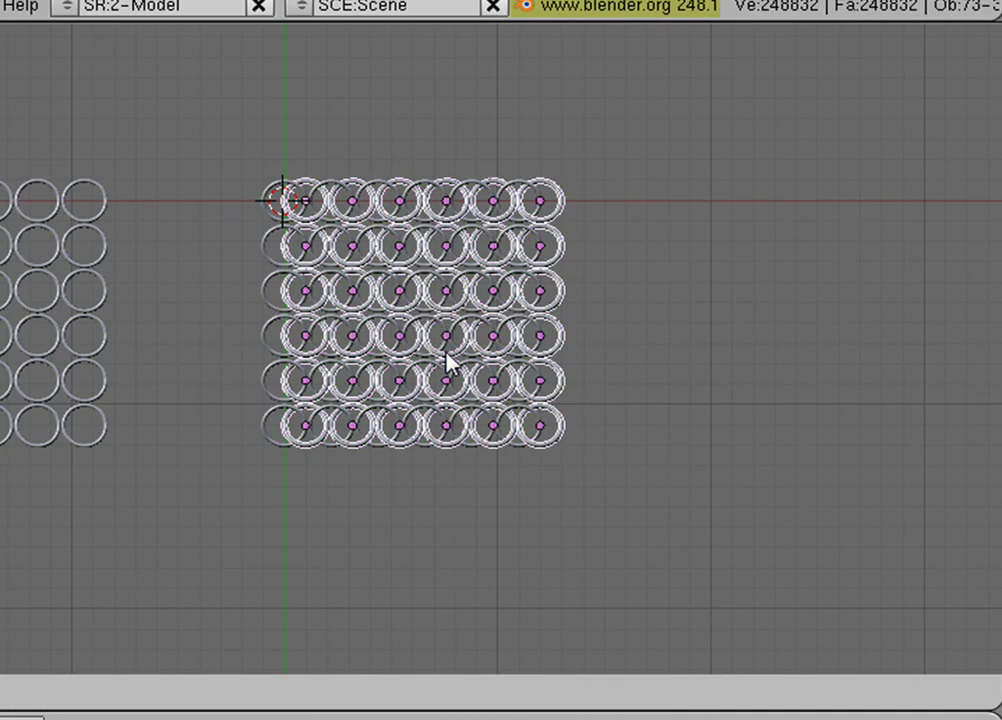
key(y)
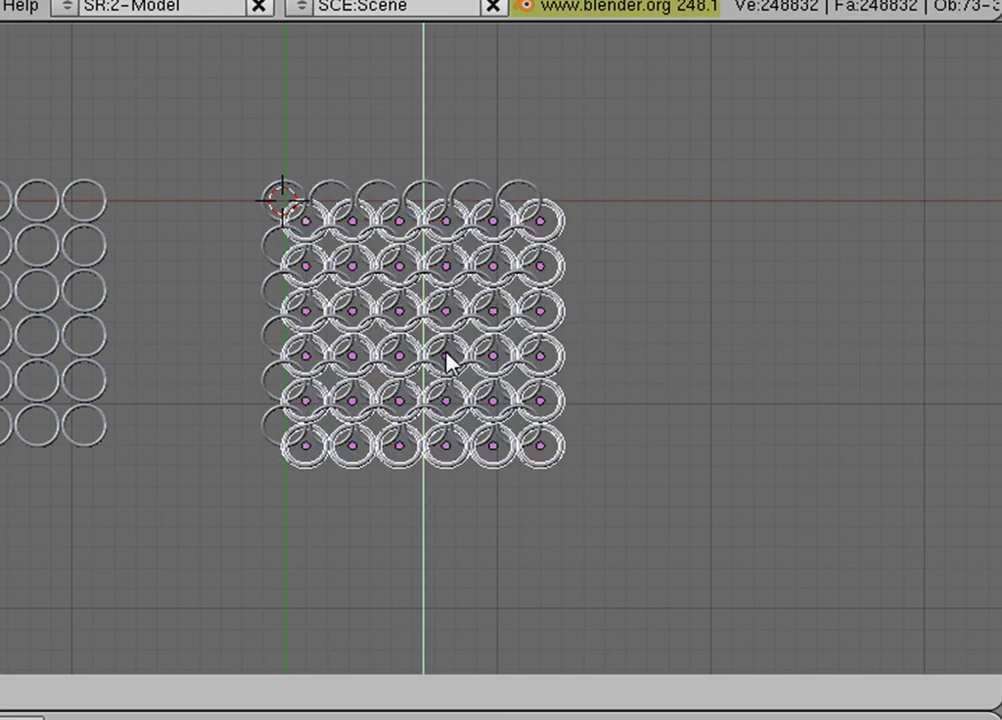
click(447, 362)
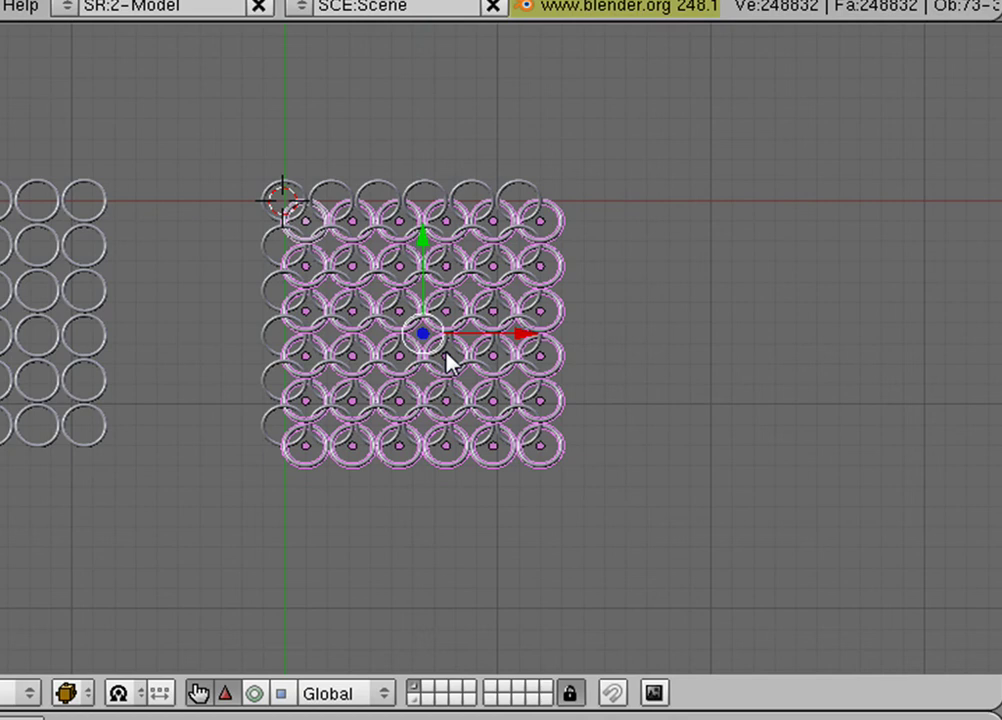
key(a)
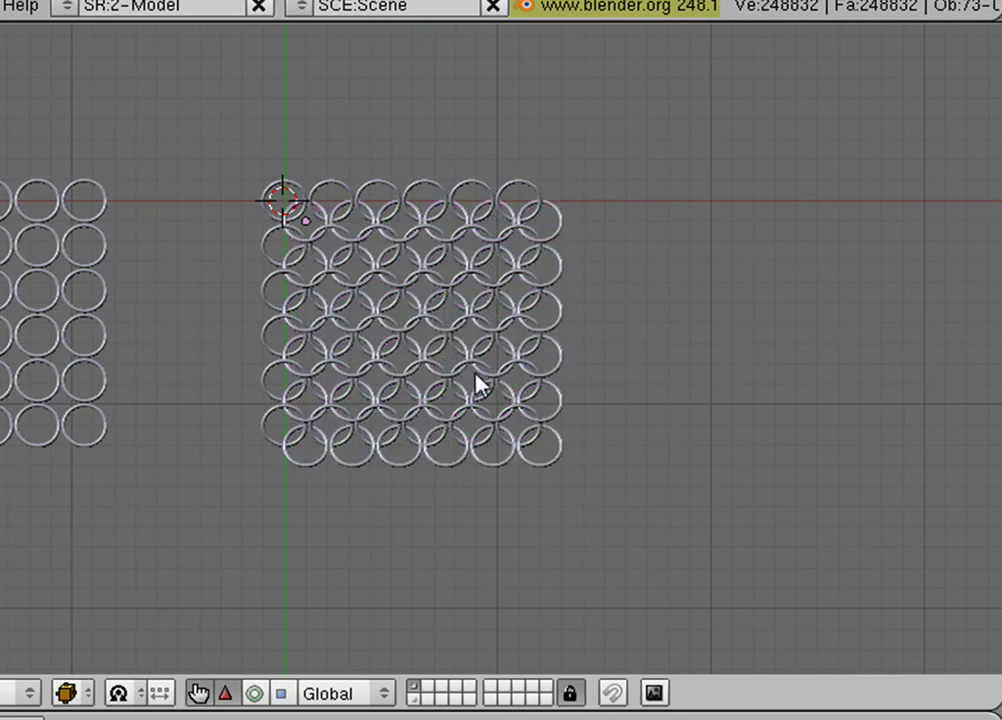